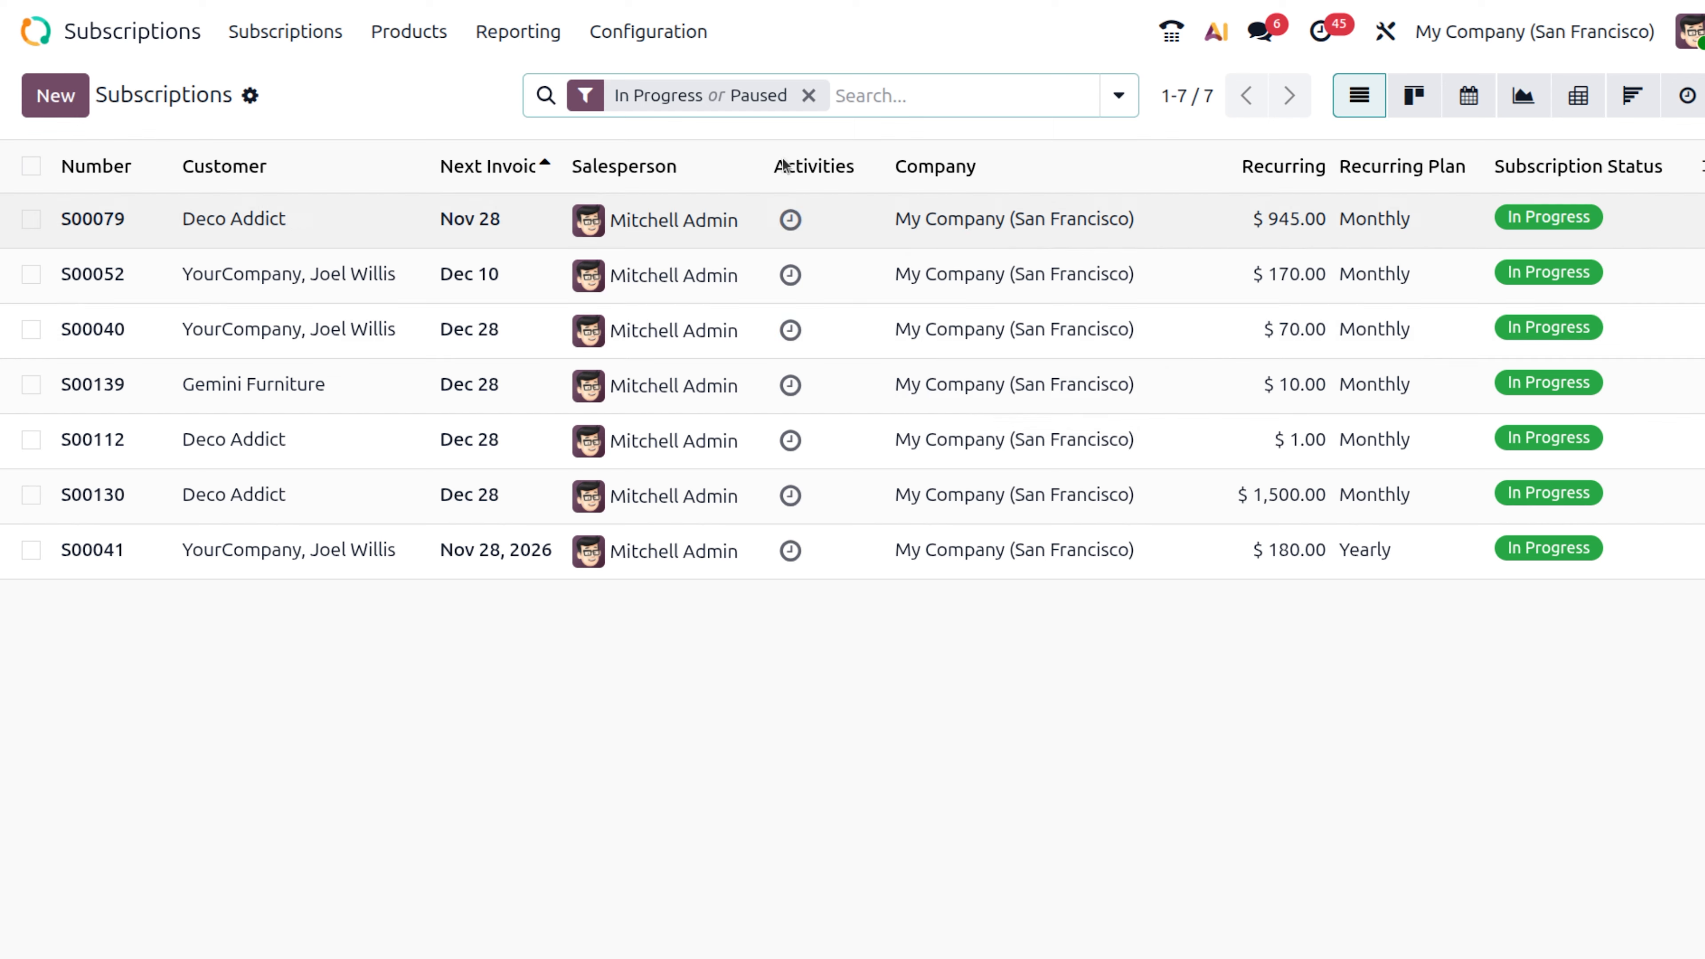
# Create a new subscription product named "demo monthly plan".
pyautogui.click(407, 47)
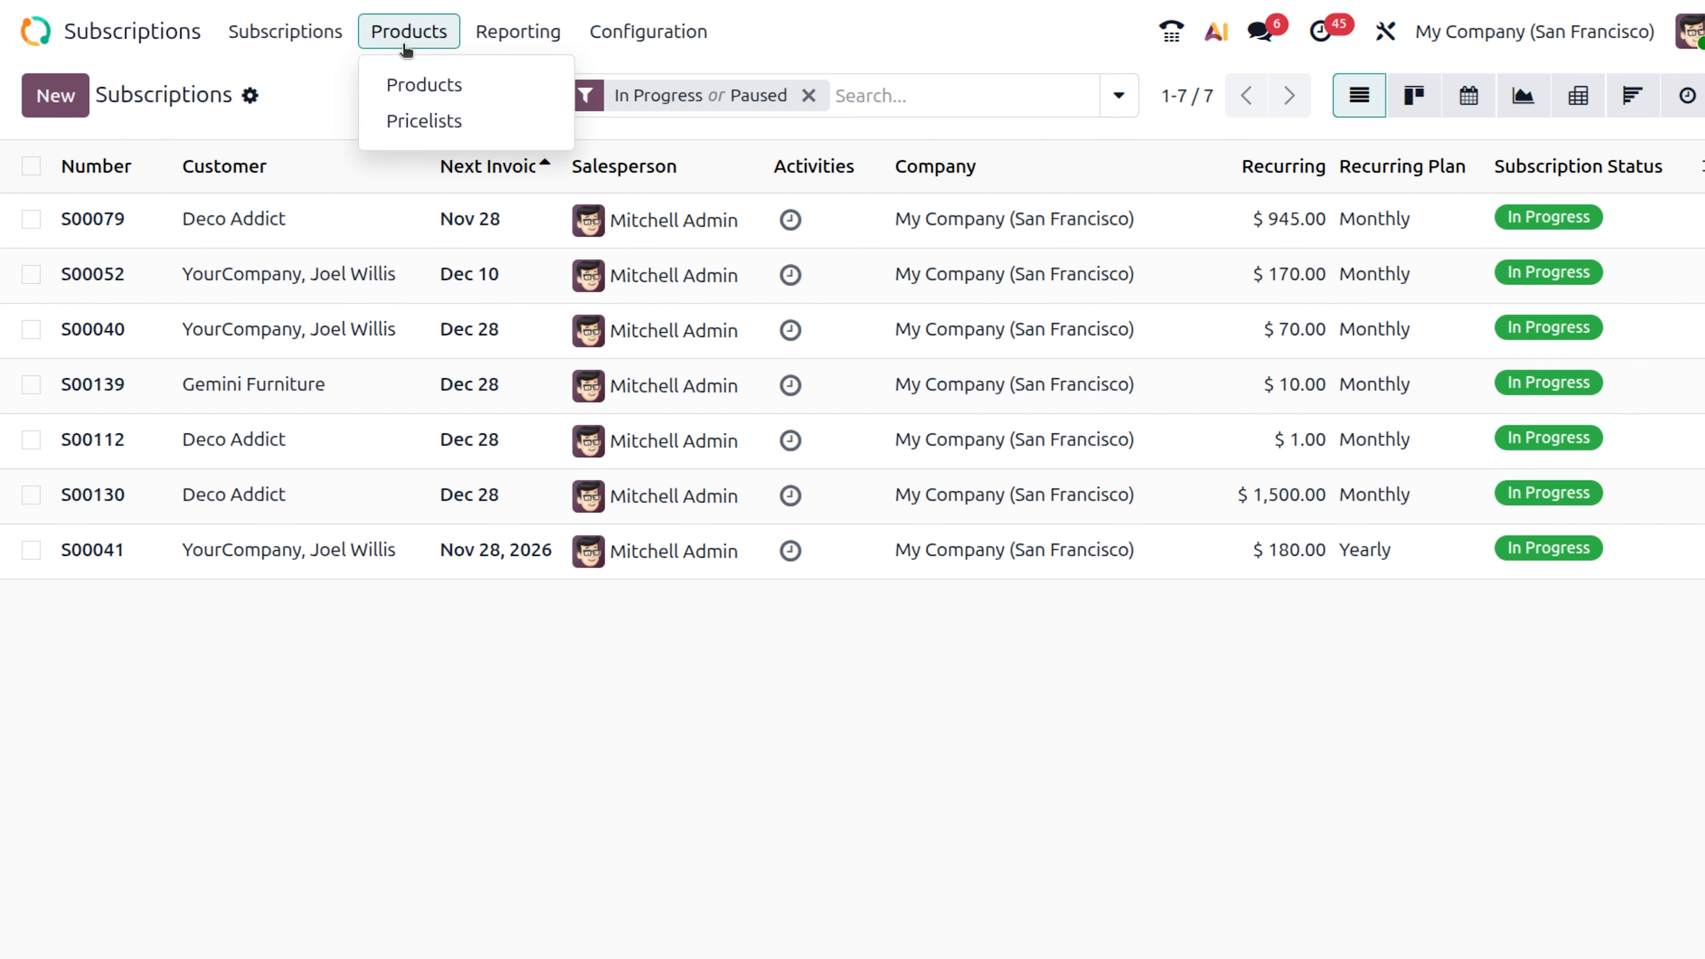
pyautogui.click(422, 82)
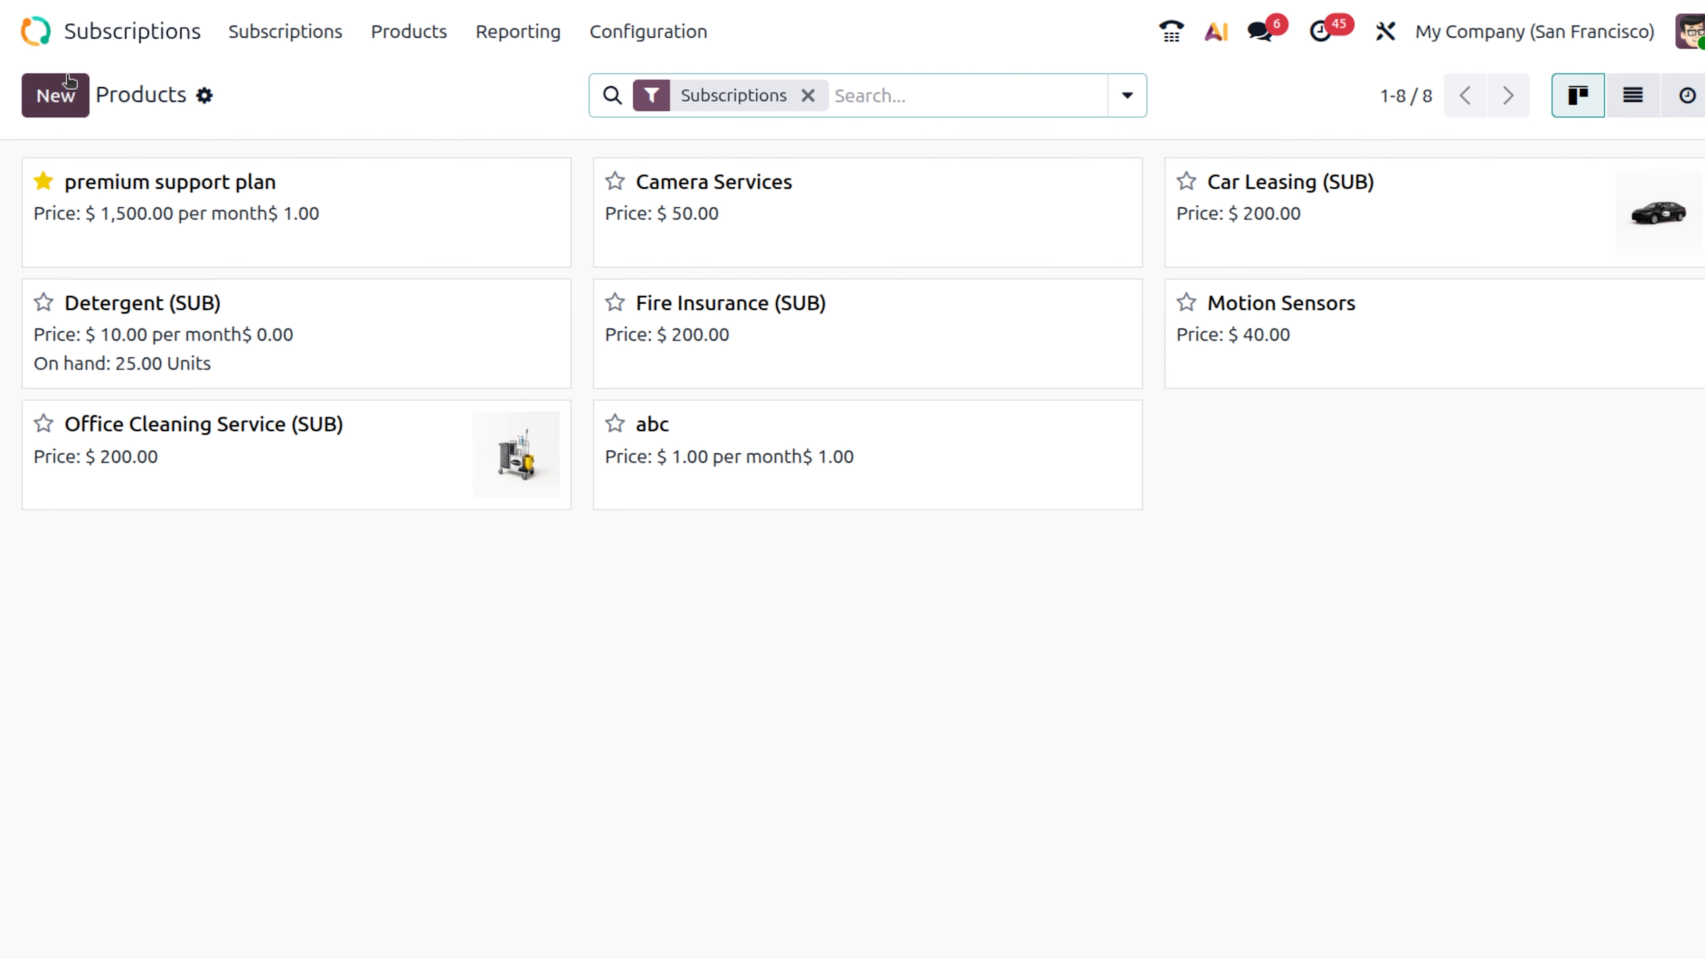
pyautogui.click(44, 113)
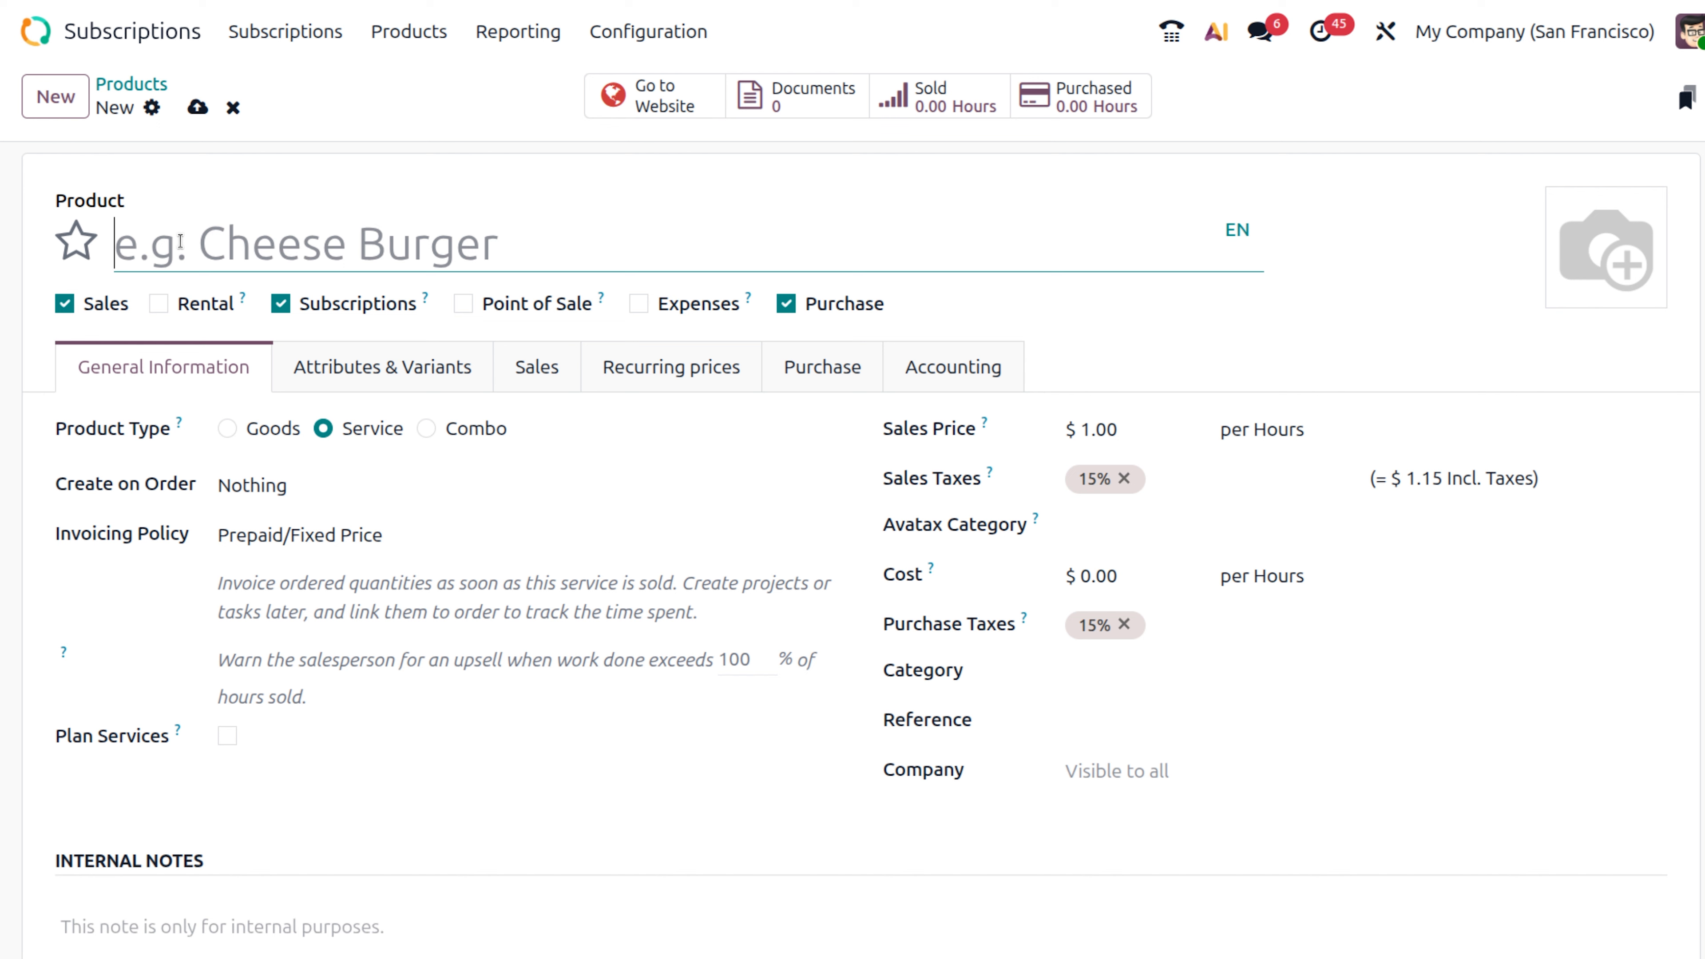
pyautogui.write('d')
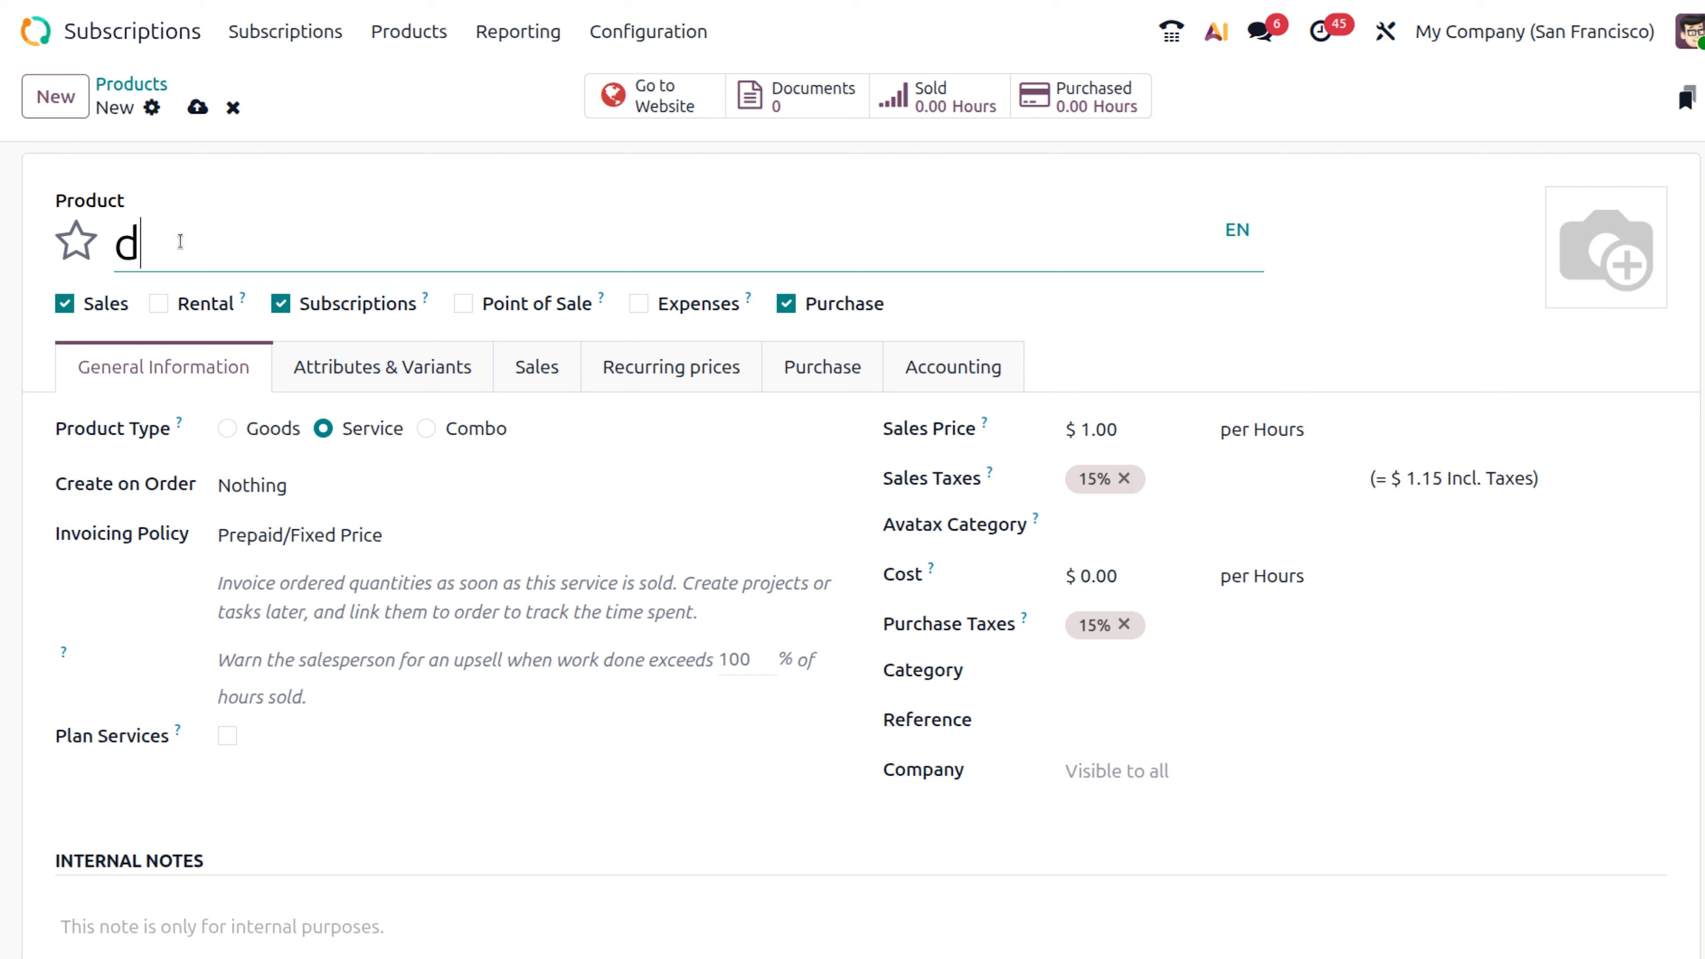
pyautogui.write('emo pl')
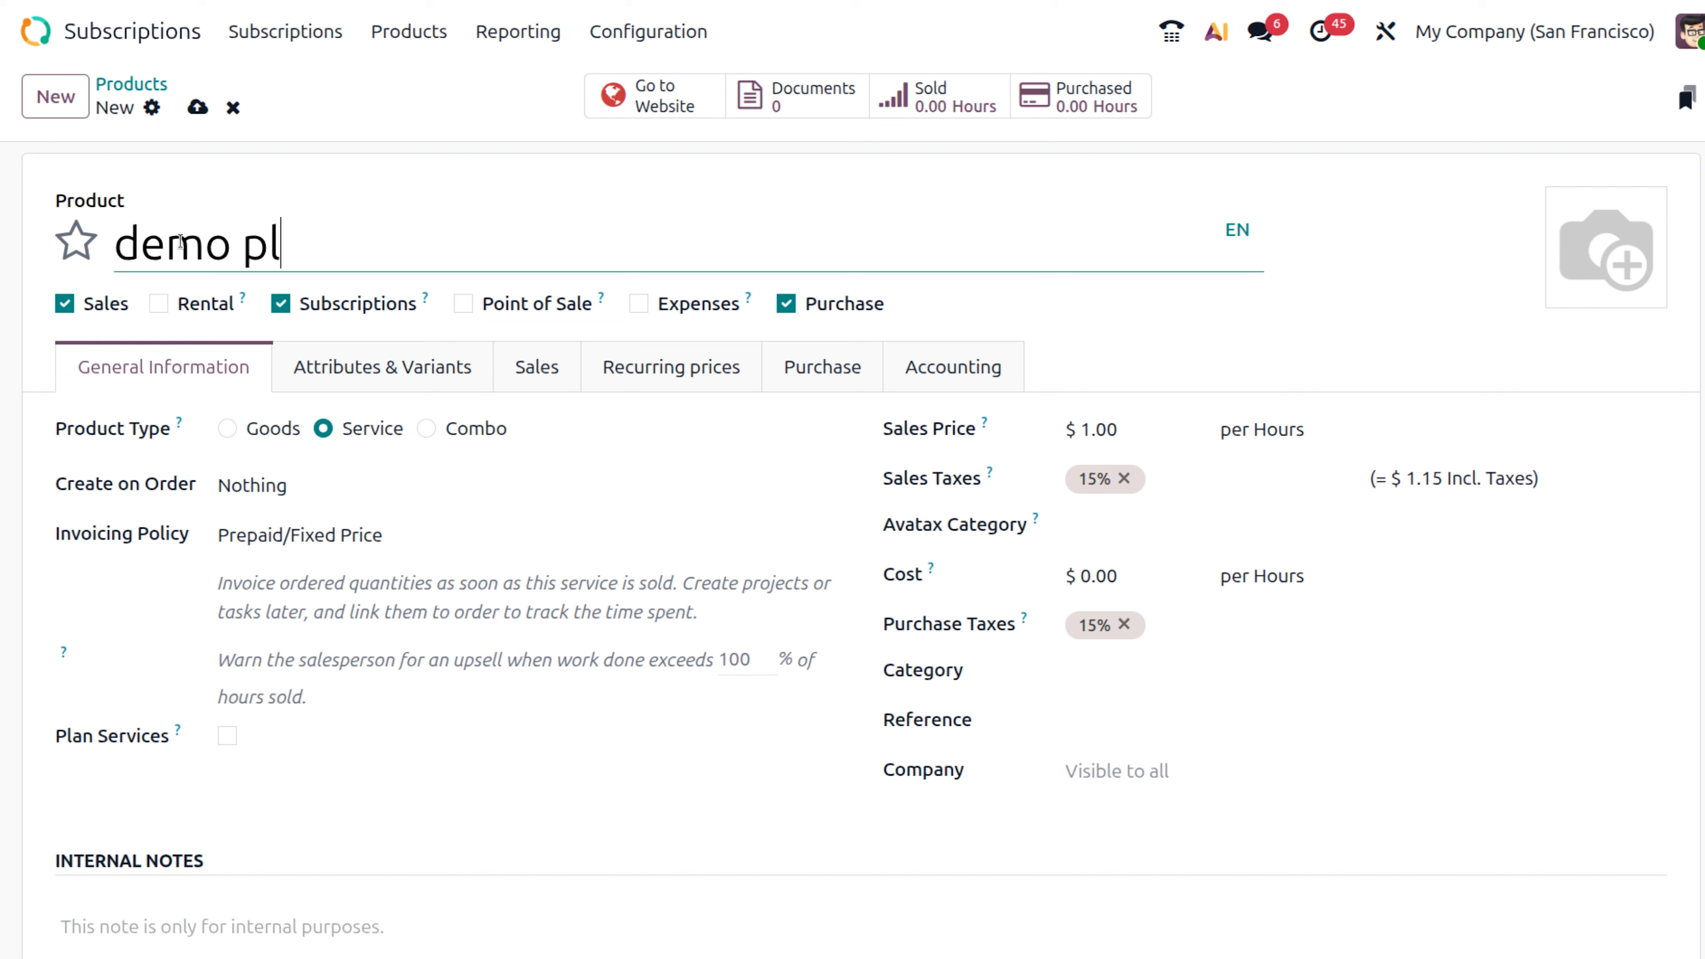
pyautogui.write('n')
pyautogui.press('BackSpace')
pyautogui.press('BackSpace')
pyautogui.press('BackSpace')
pyautogui.write('monthly')
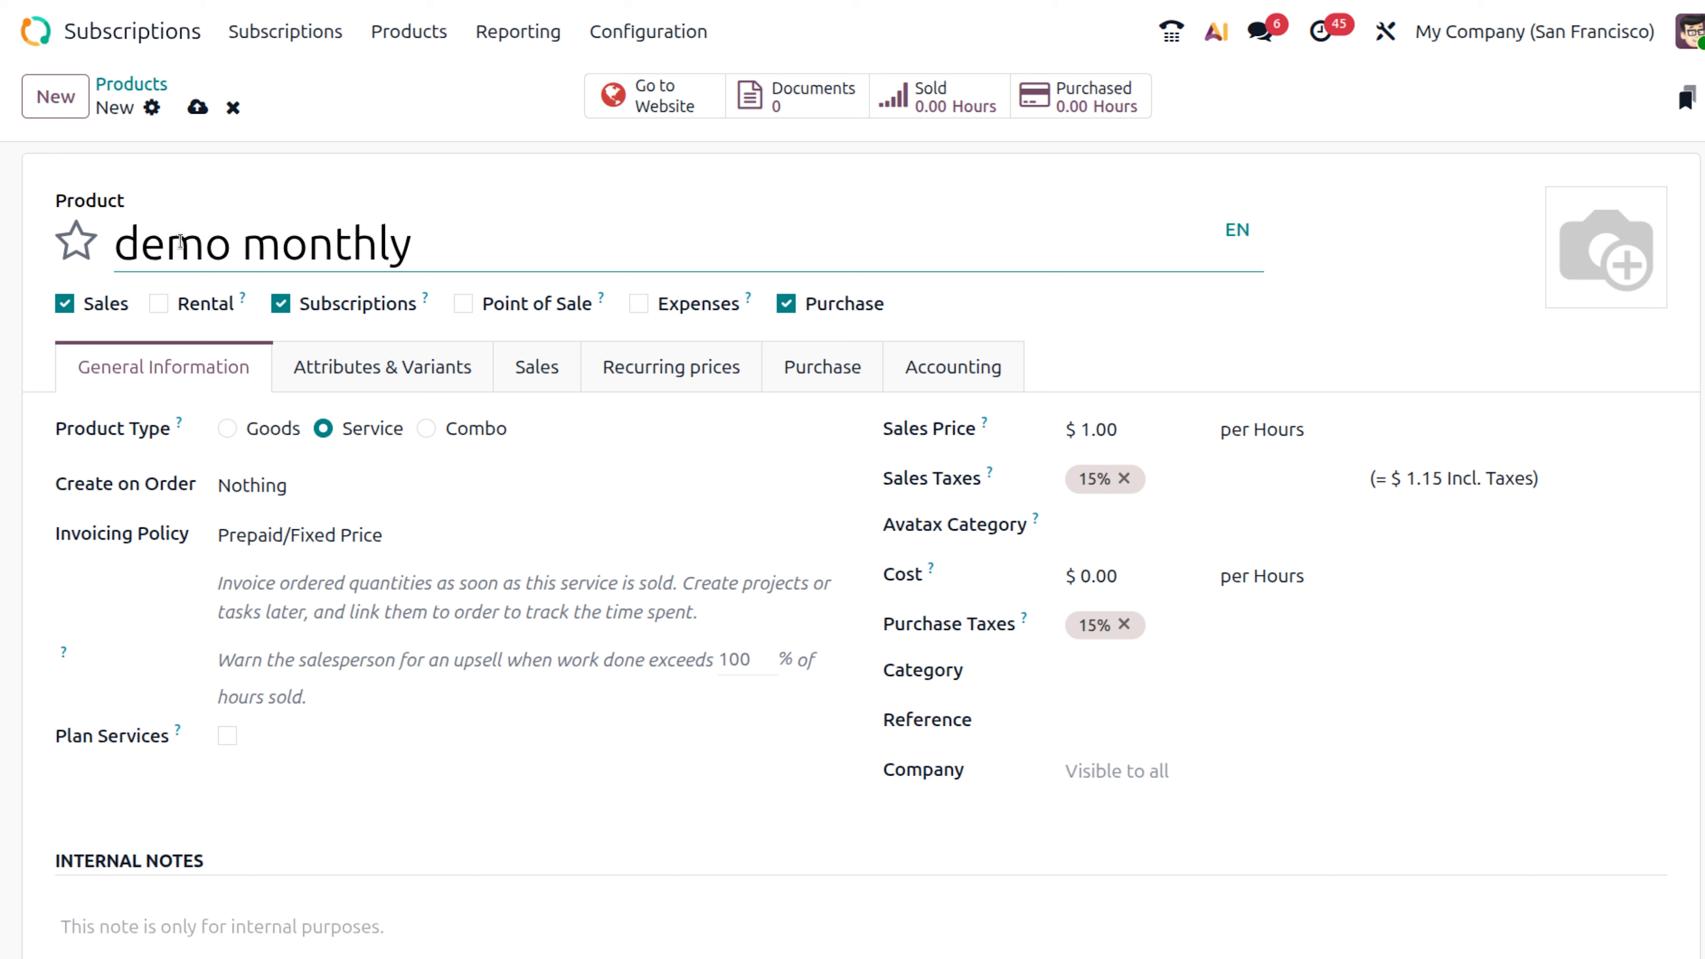
pyautogui.write(' plan')
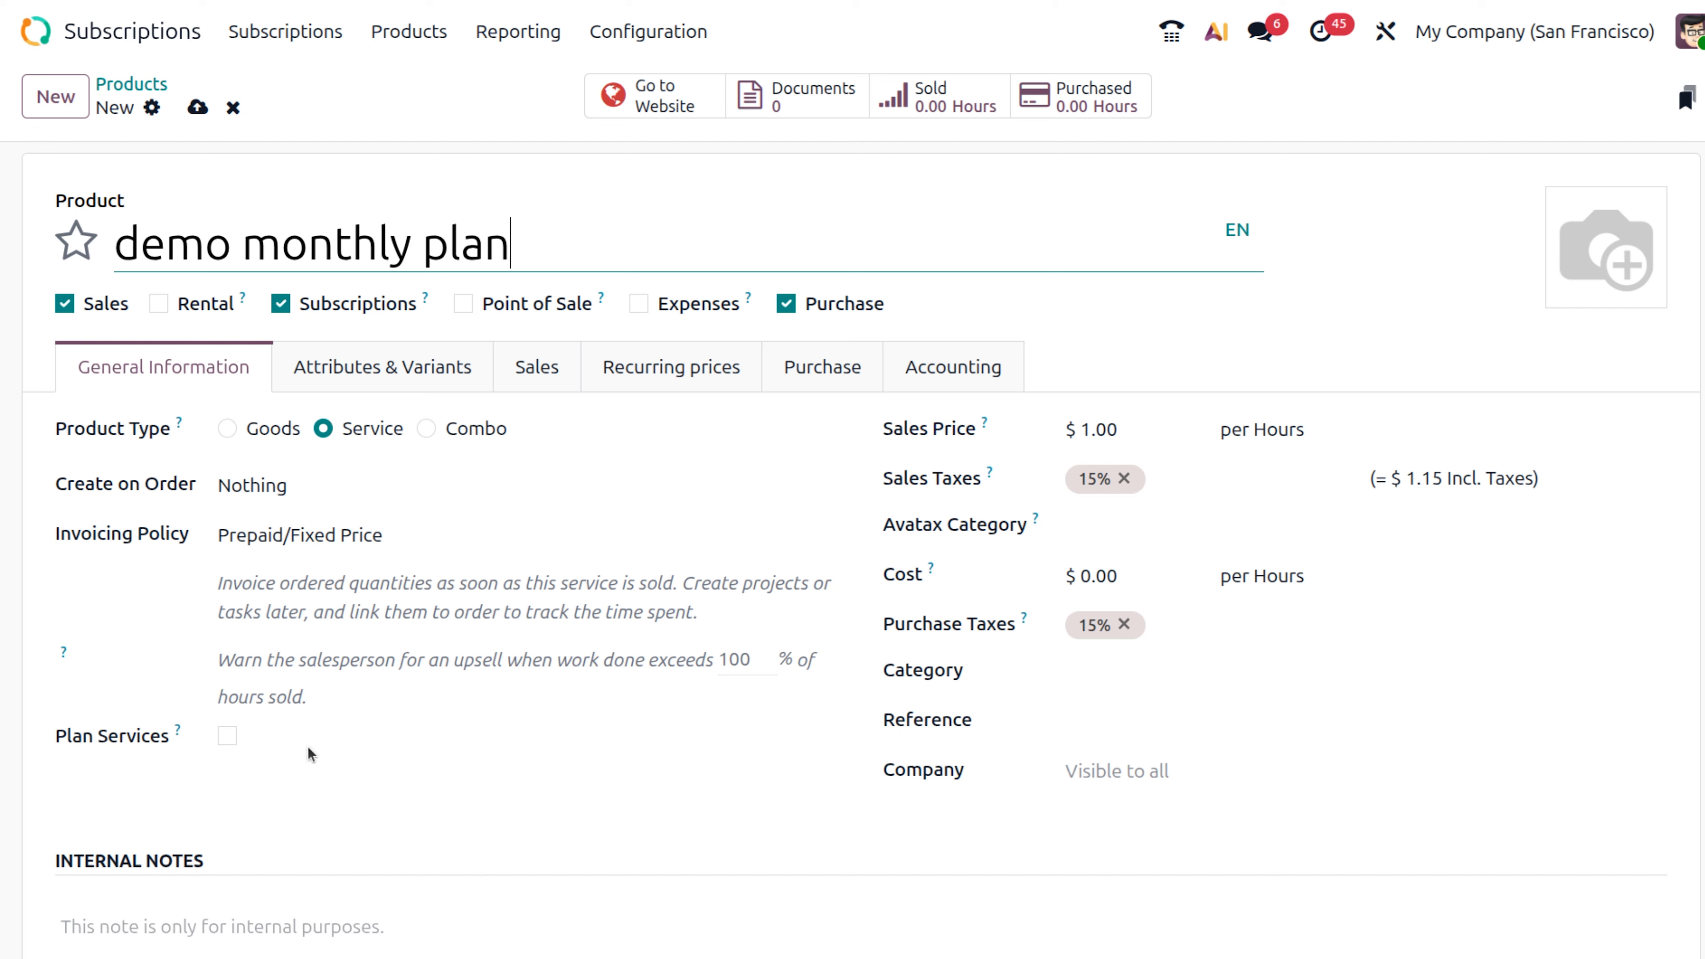
# Set the product's sales price to $100 and its category to Services.
pyautogui.moveTo(186, 727)
pyautogui.click(1136, 438)
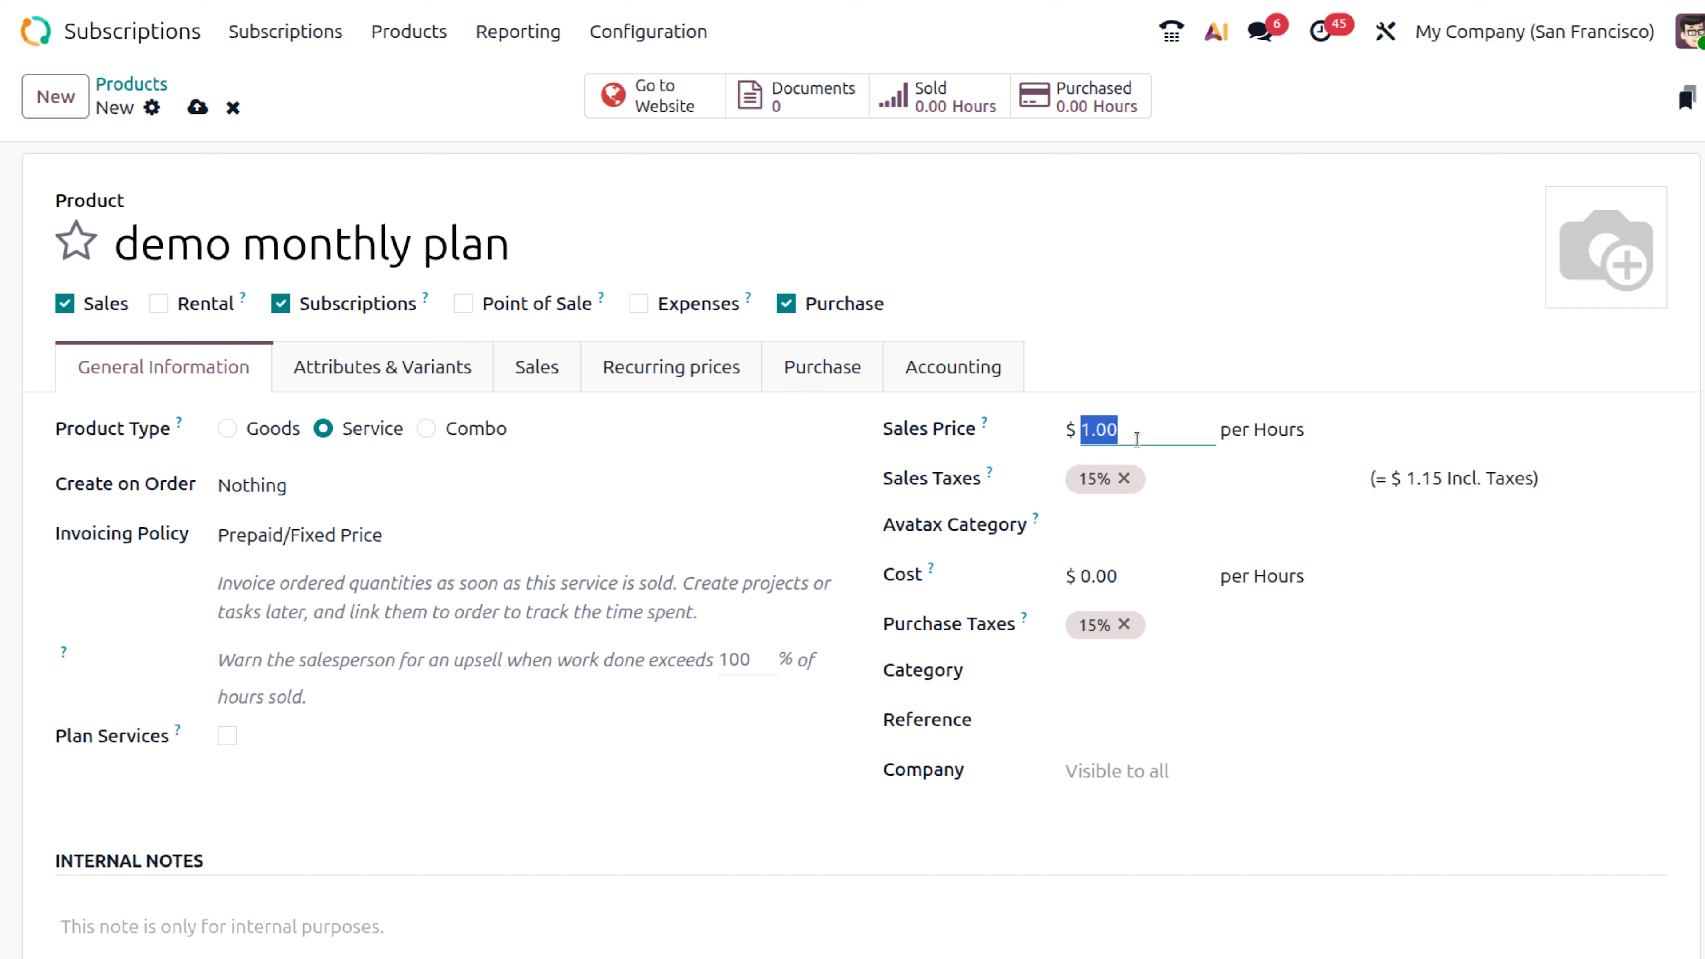
pyautogui.press('BackSpace')
pyautogui.write('100')
pyautogui.click(1072, 669)
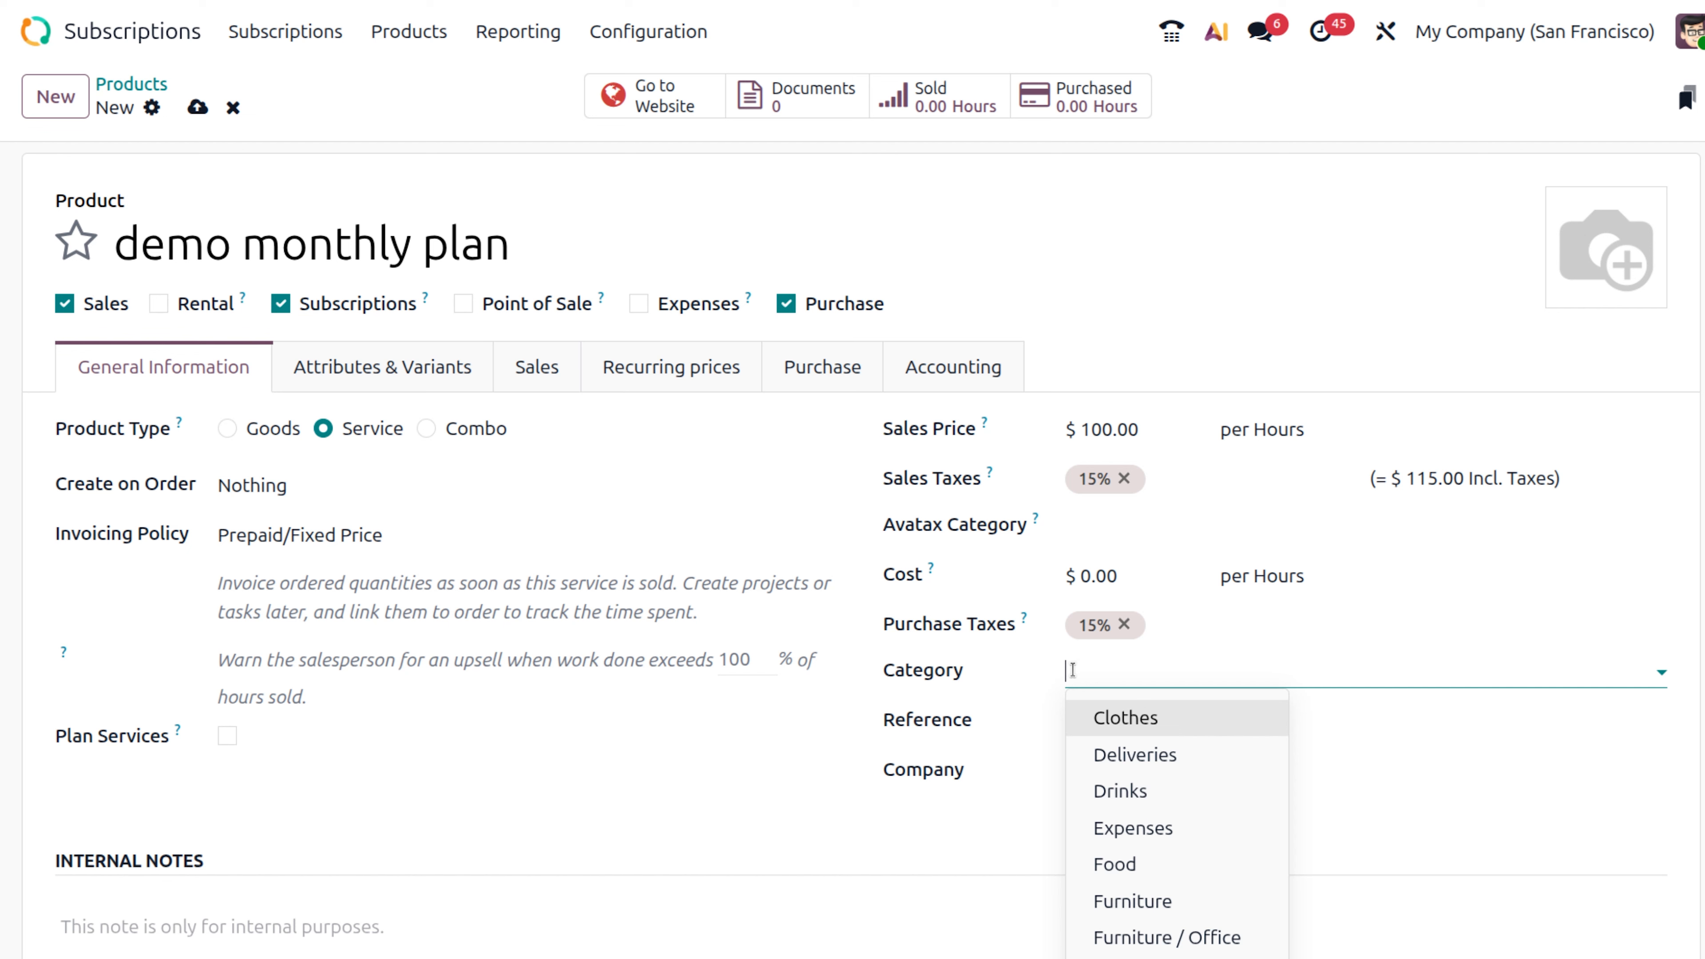
pyautogui.write('ser')
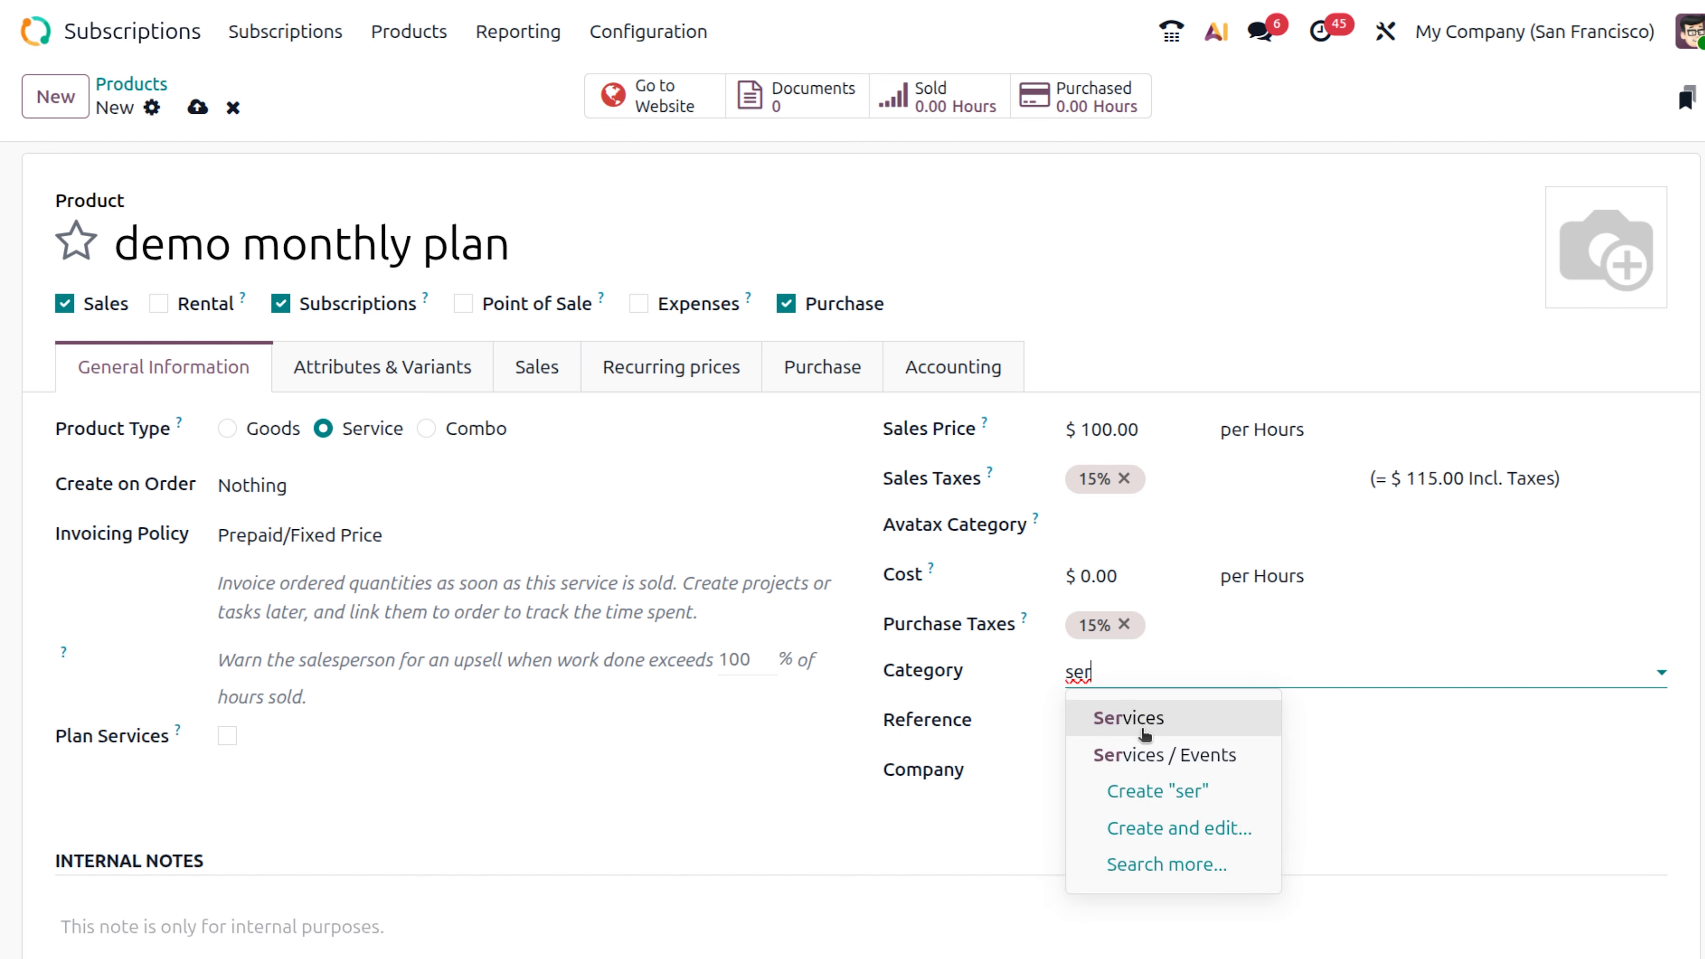
pyautogui.click(1145, 732)
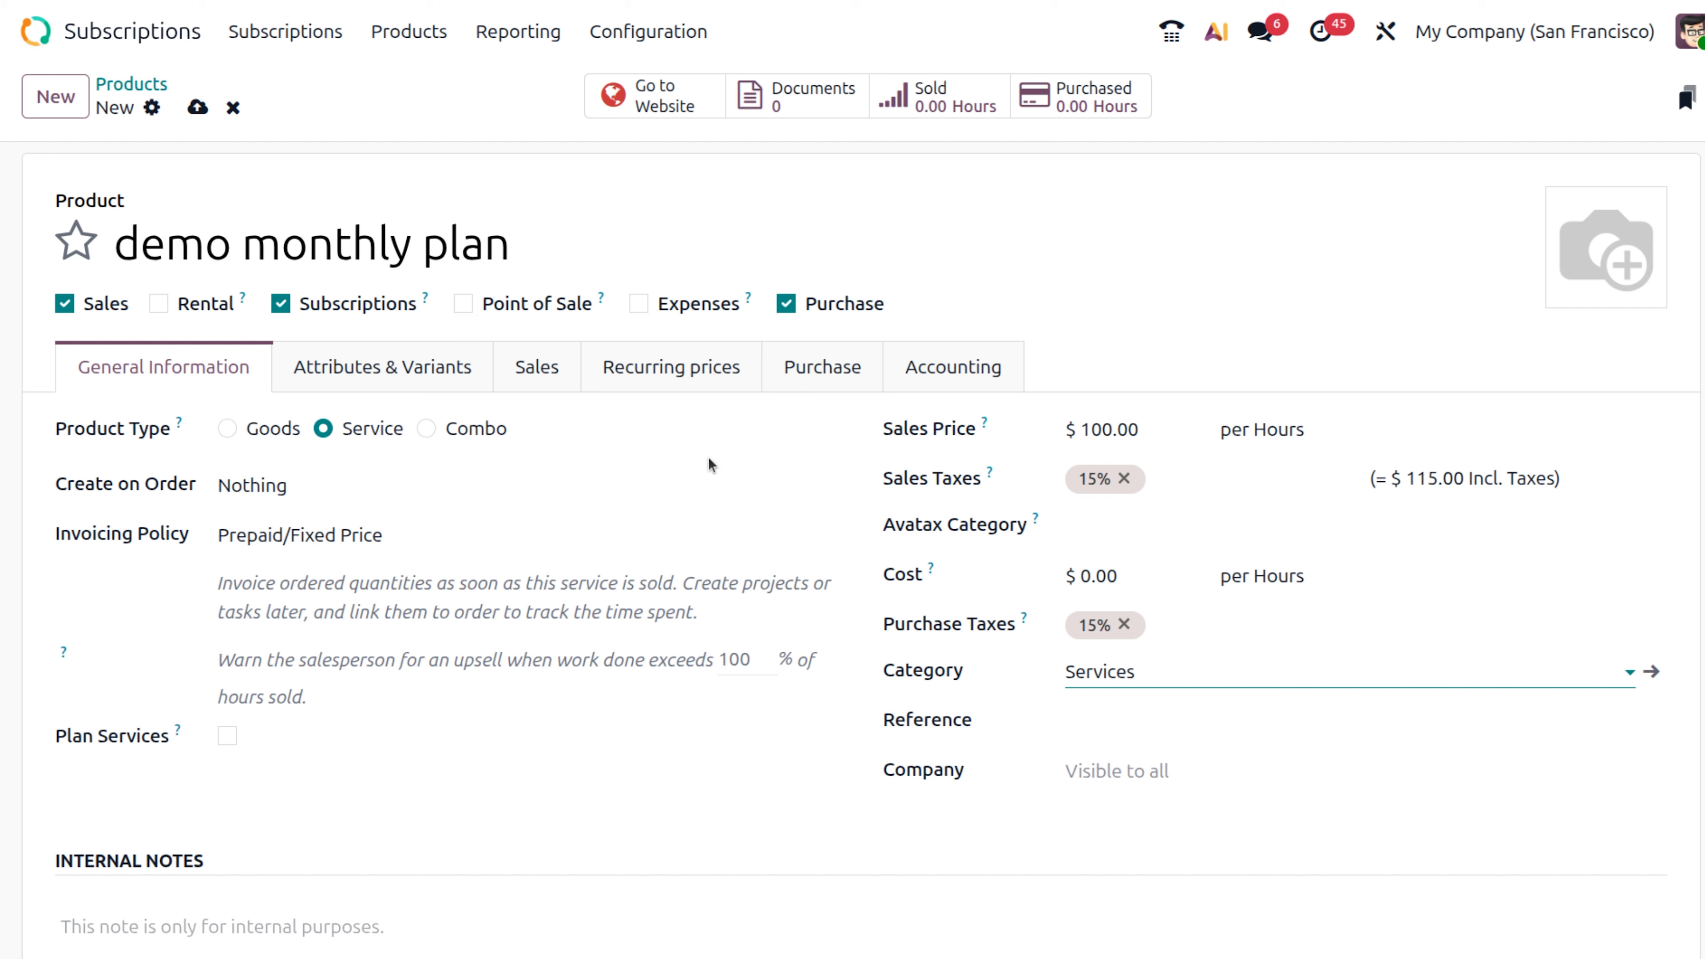
# Add a recurring price line to the product with the Monthly plan at a price of 100.
pyautogui.click(438, 377)
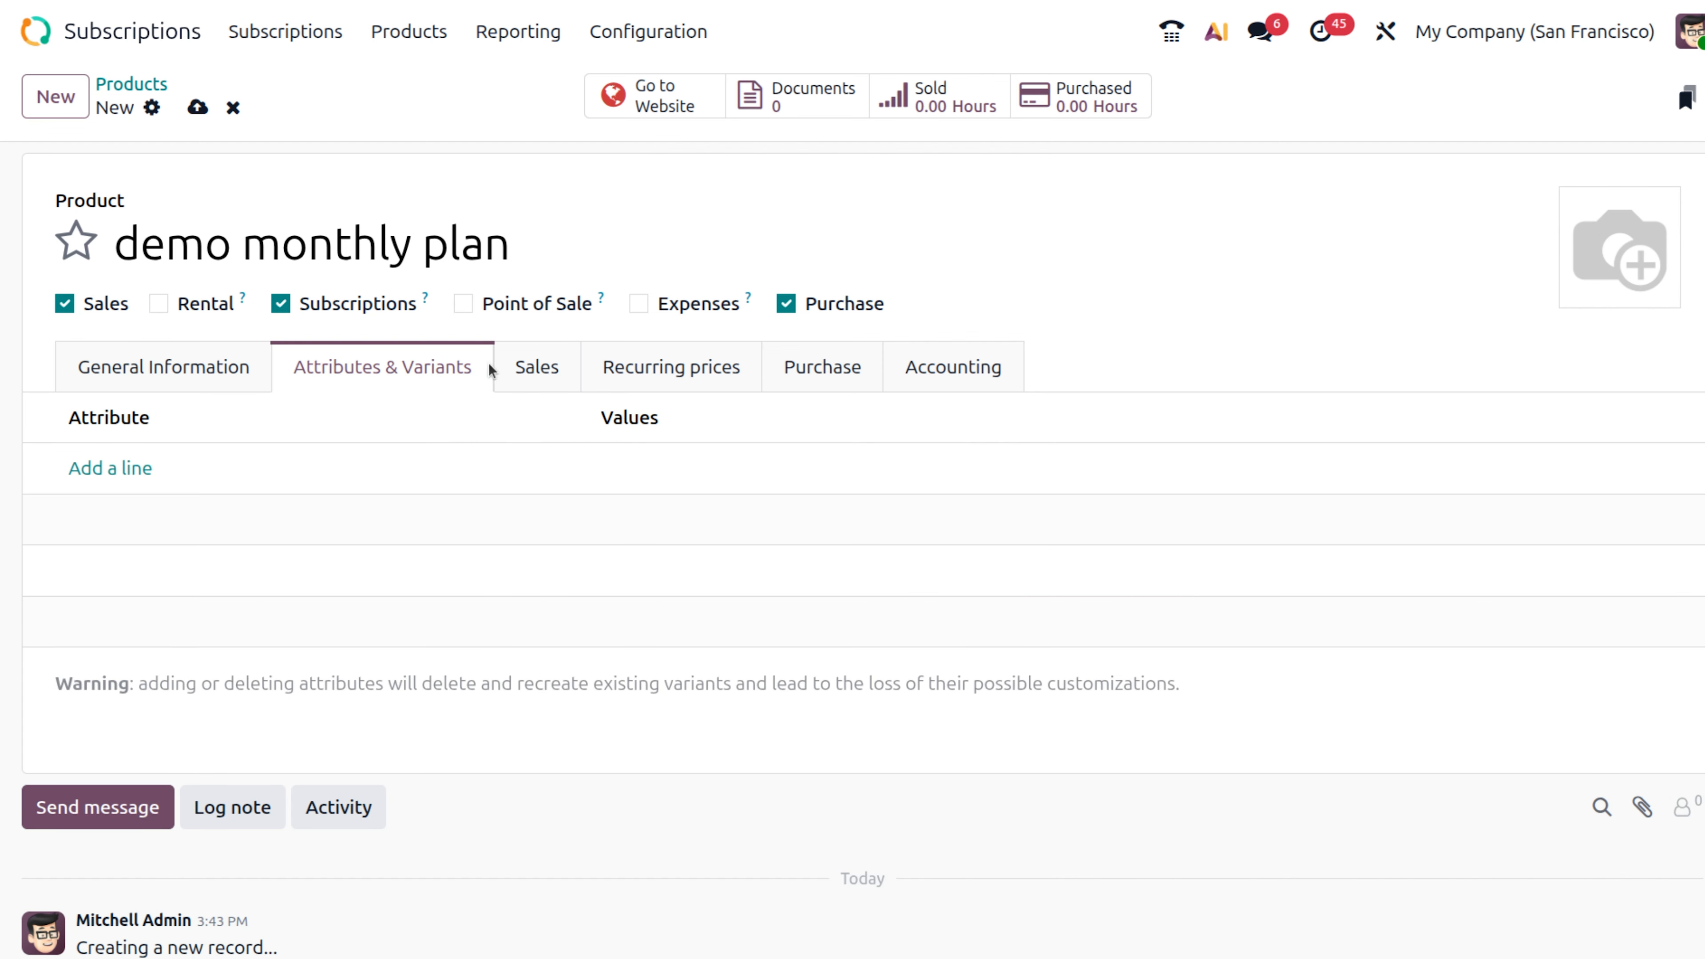
pyautogui.click(533, 382)
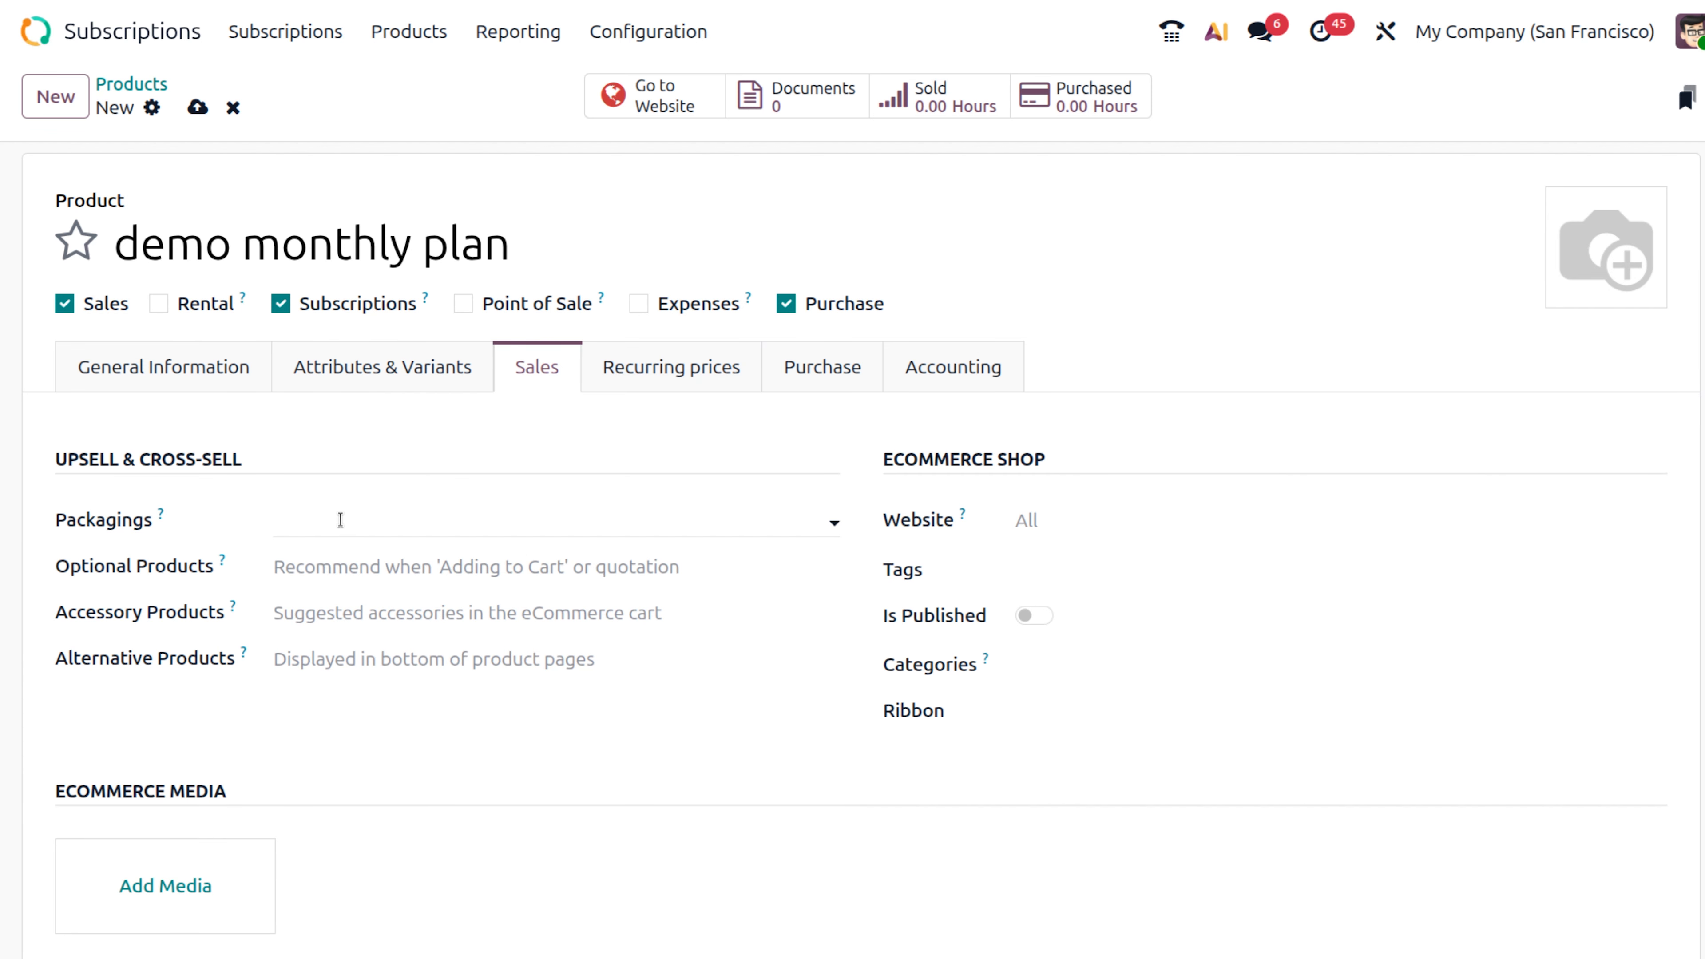
pyautogui.scroll(-6, 421, 728)
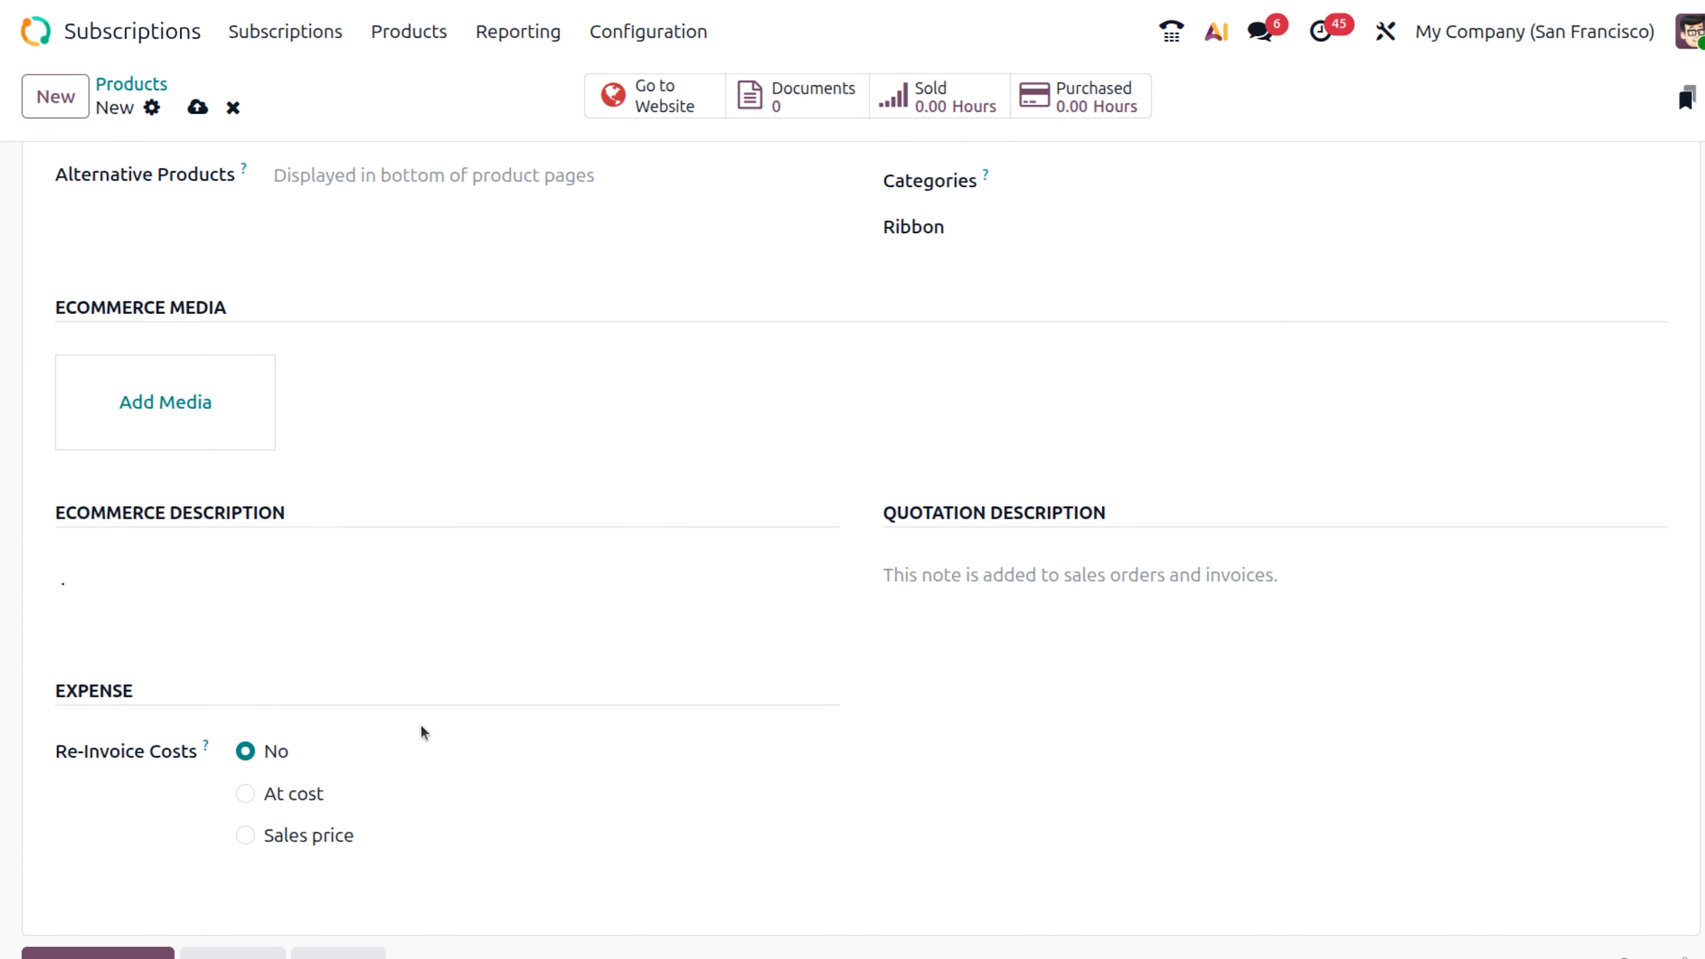
pyautogui.scroll(6, 421, 726)
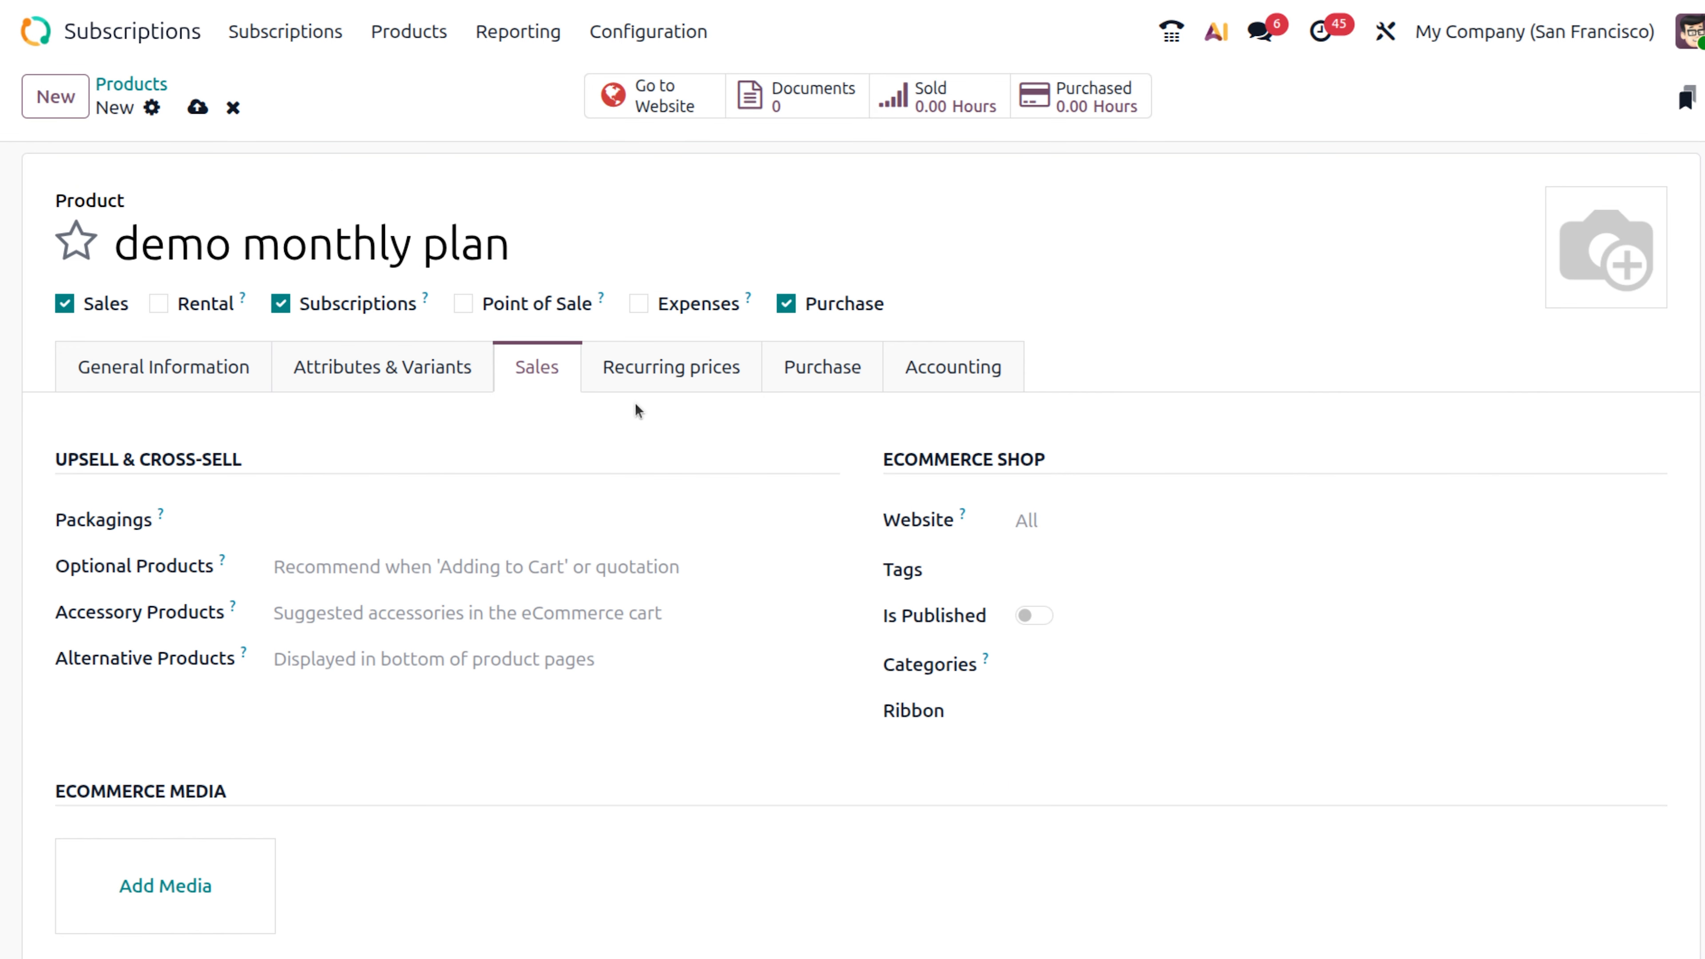
pyautogui.click(659, 373)
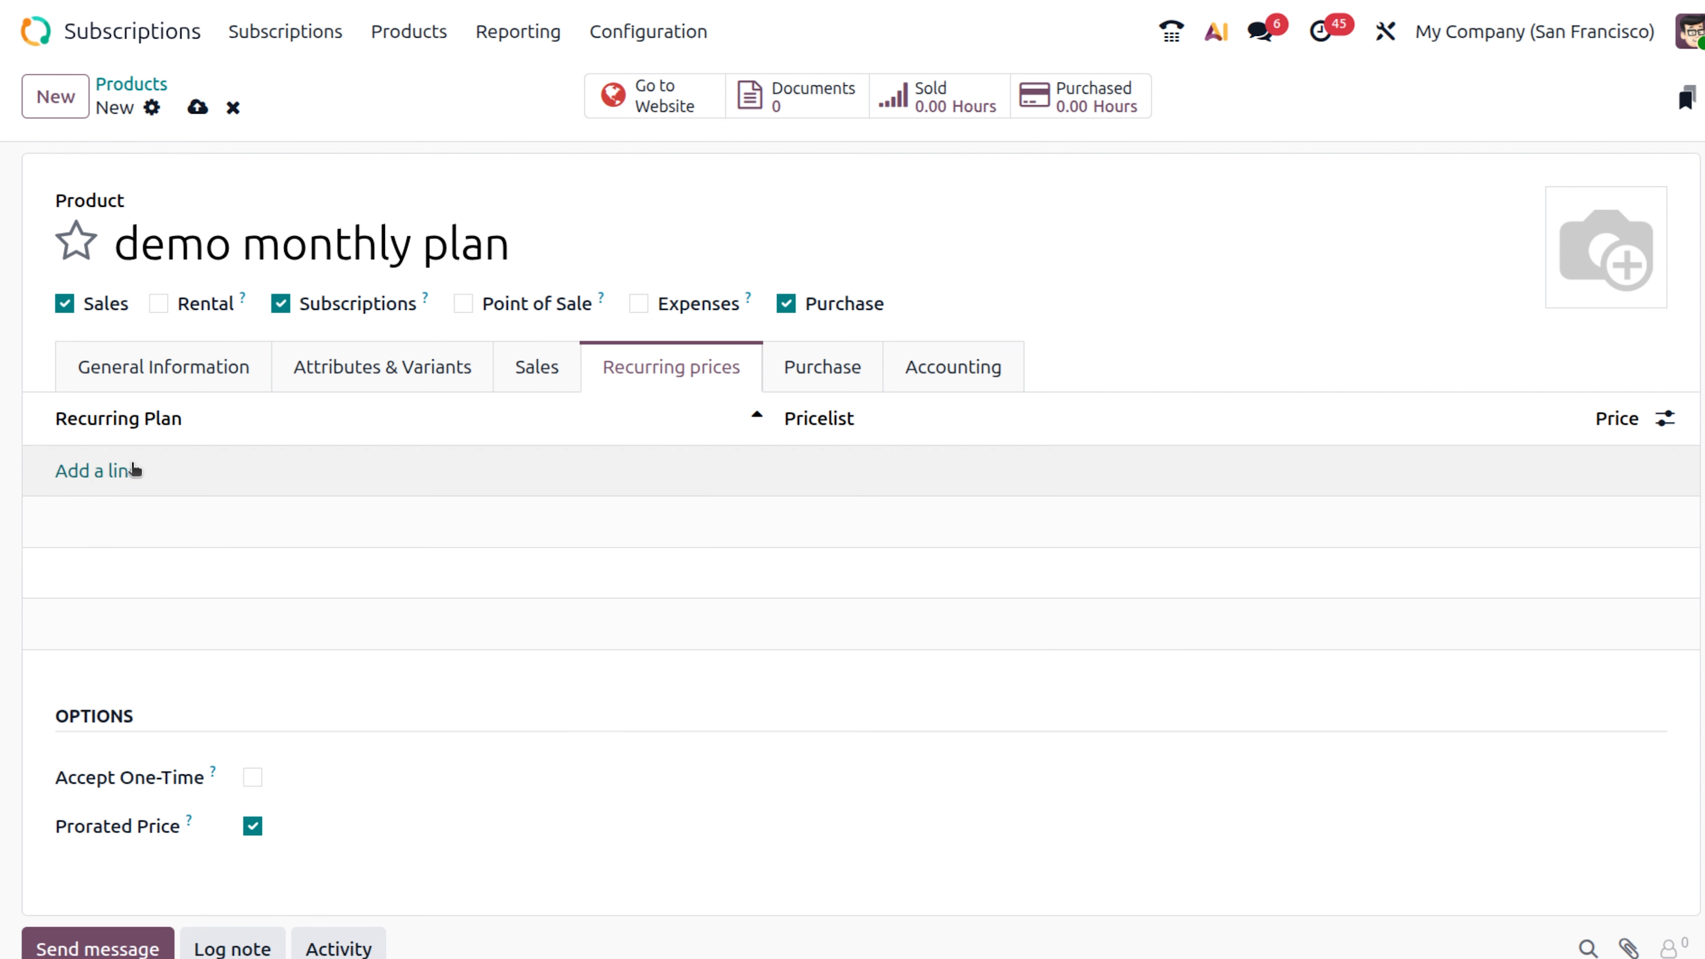
pyautogui.click(99, 474)
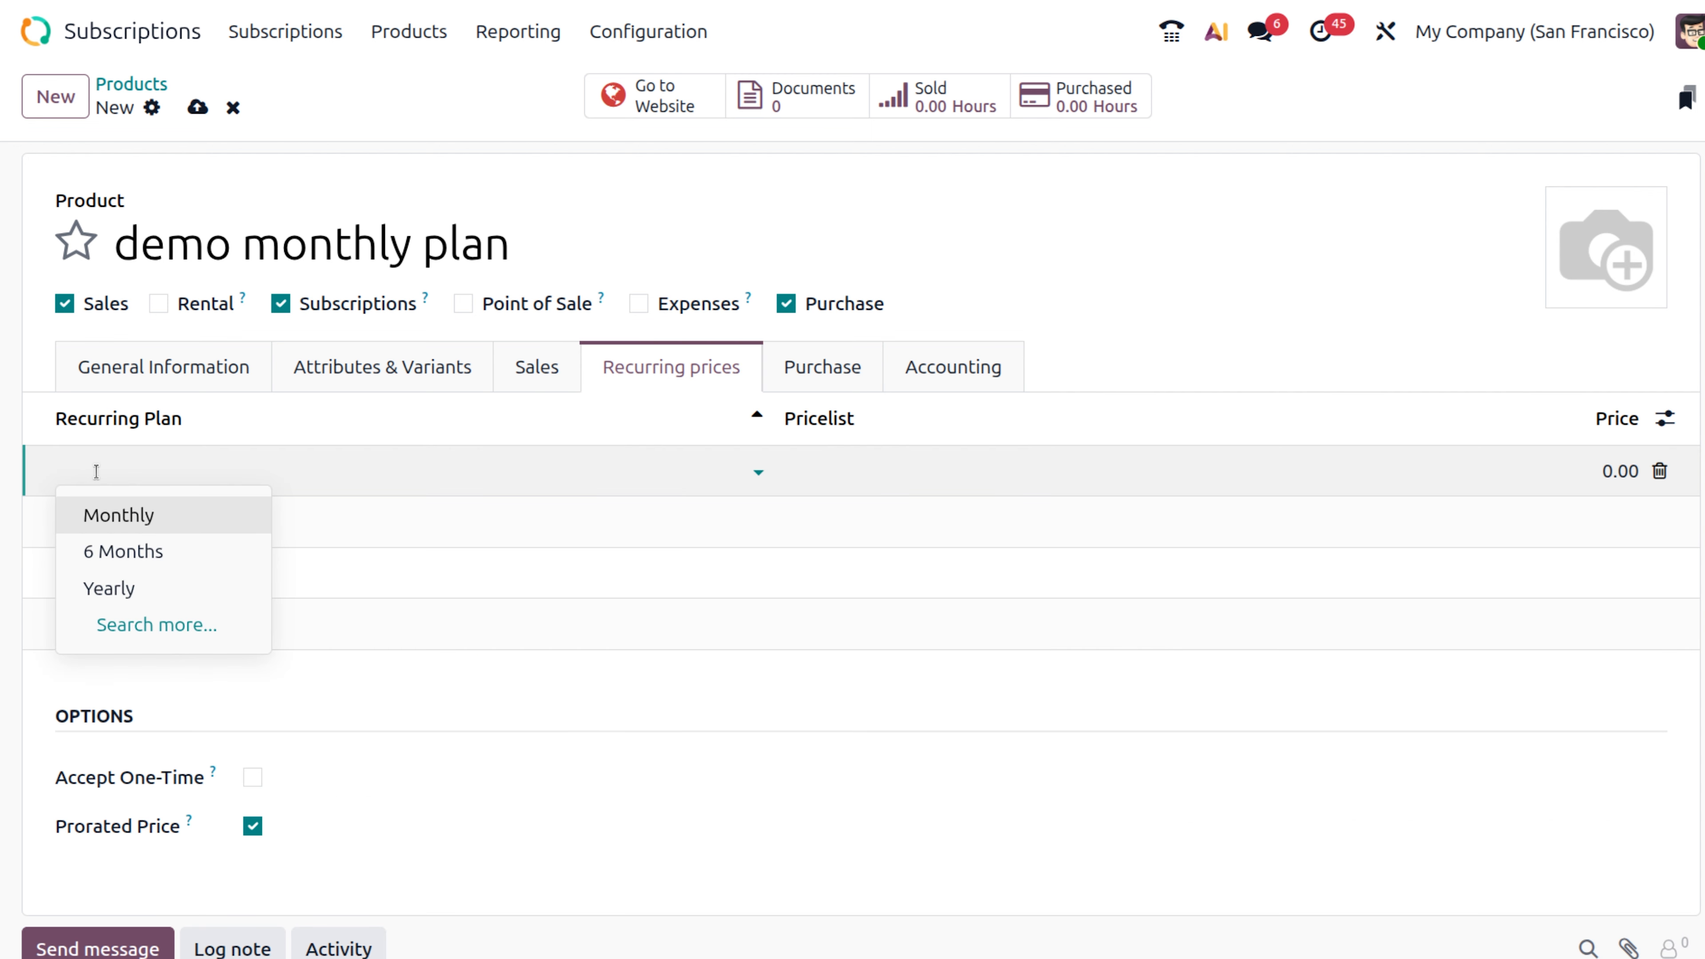
pyautogui.click(128, 515)
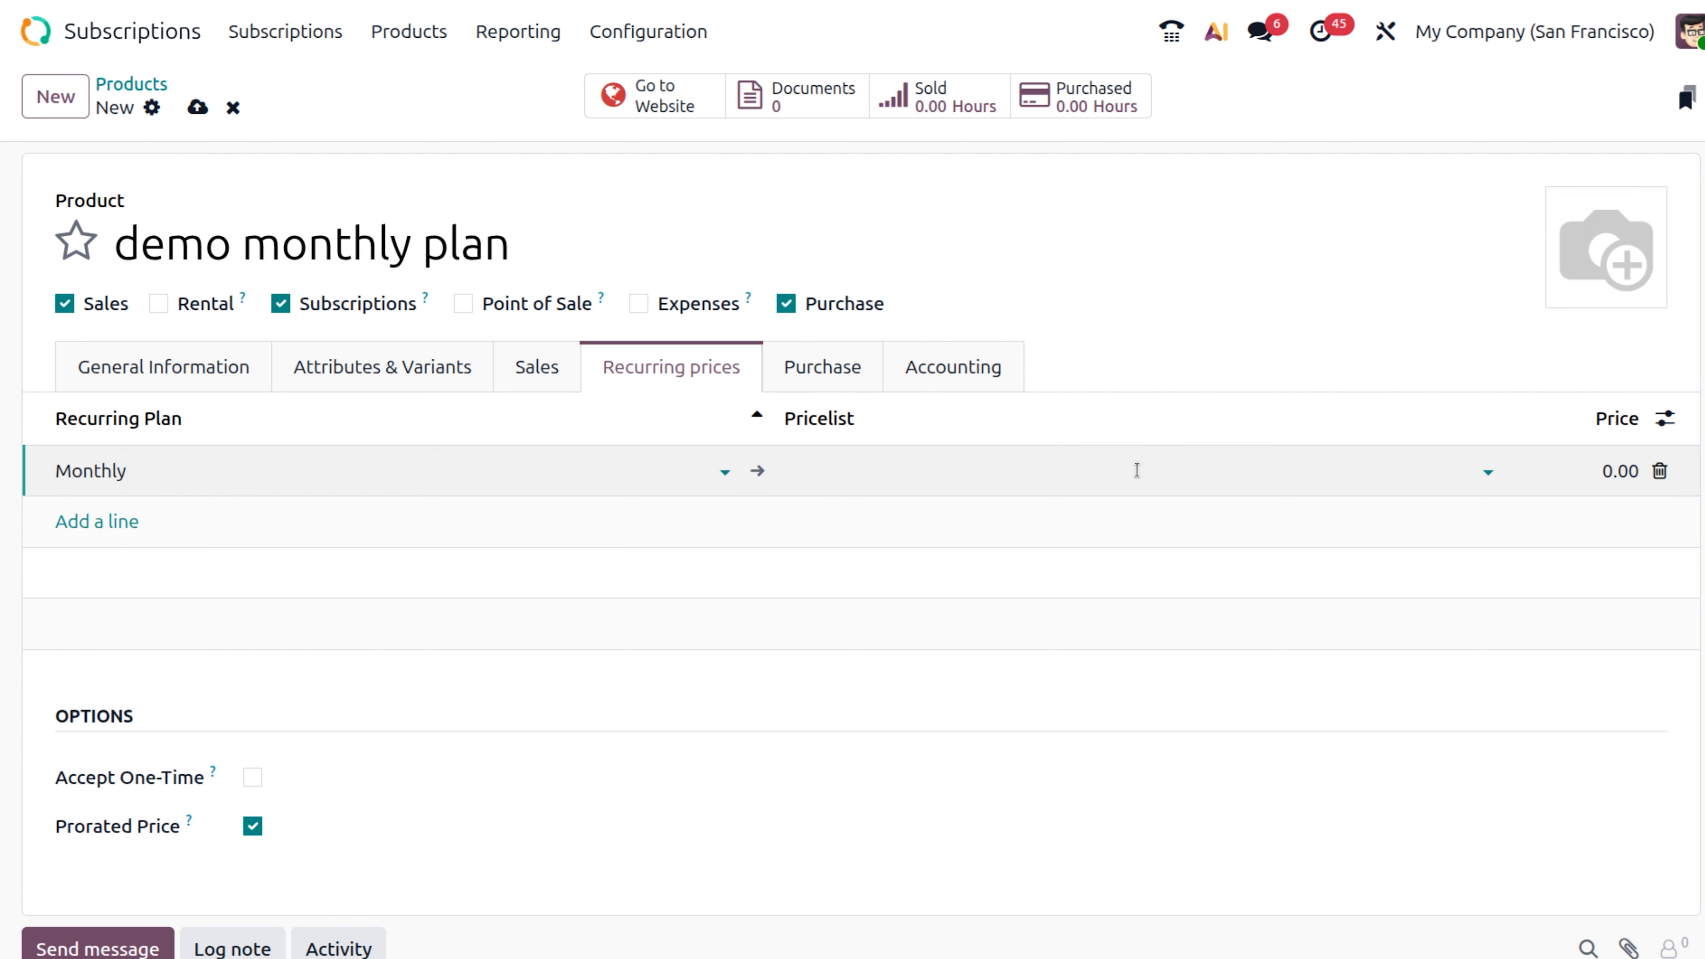
pyautogui.click(1614, 489)
pyautogui.write('100')
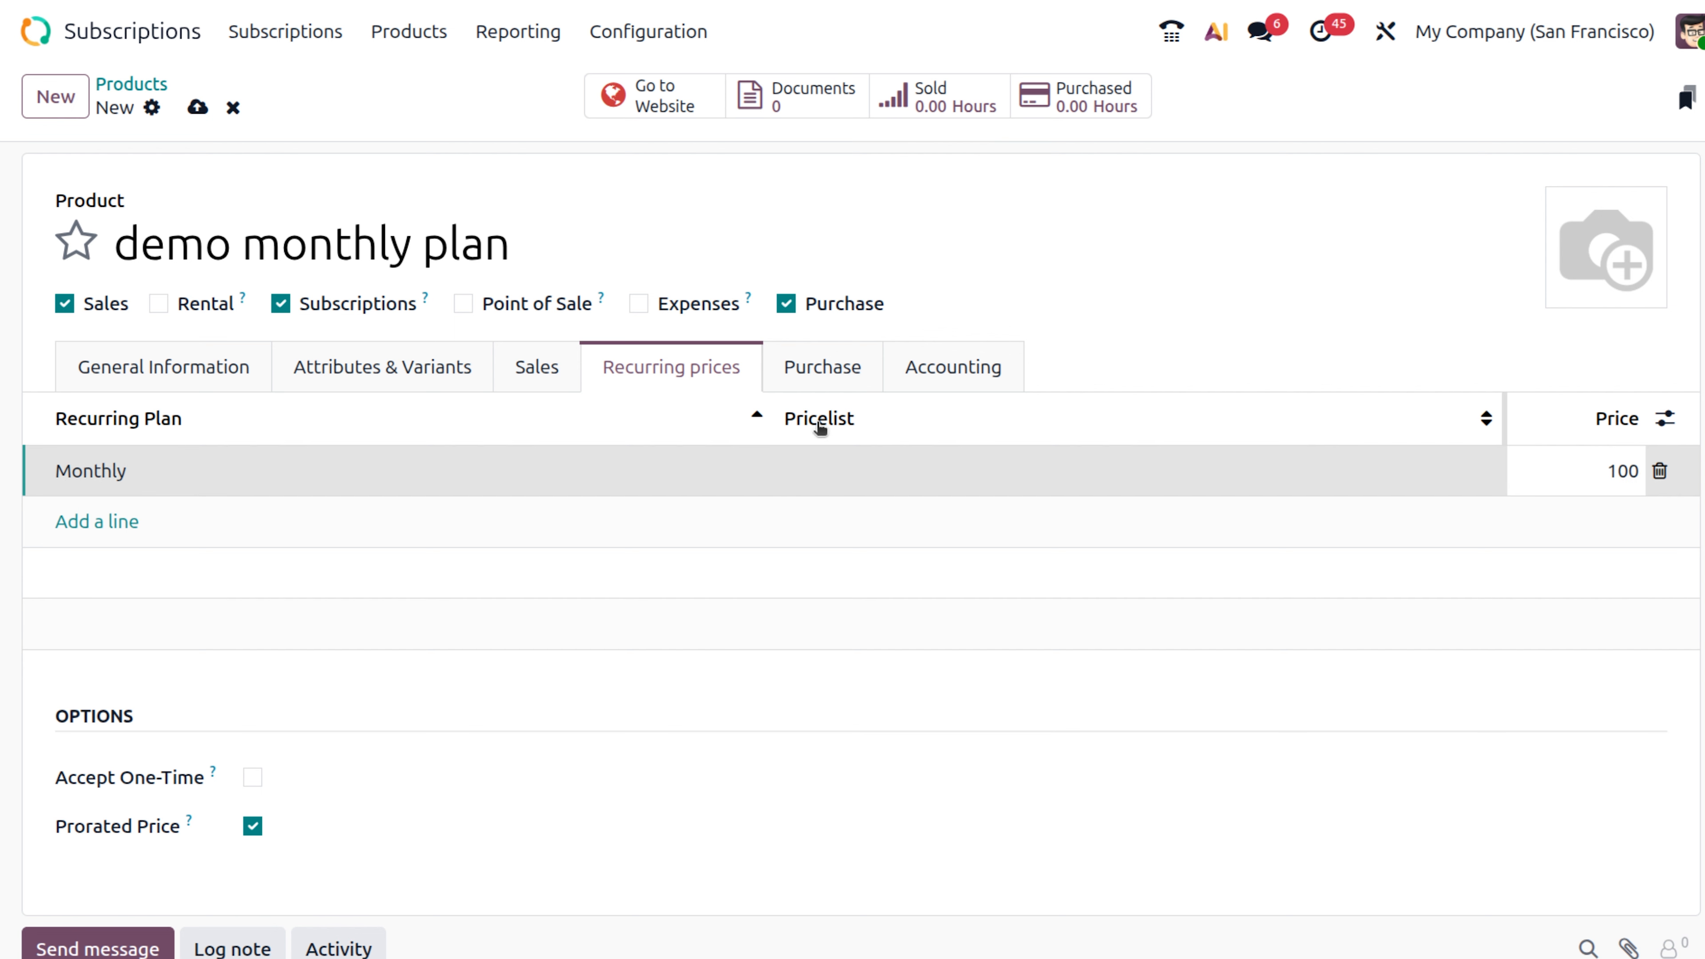
# Check the product's purchase and accounting settings, mark it as a favorite and save it.
pyautogui.click(814, 387)
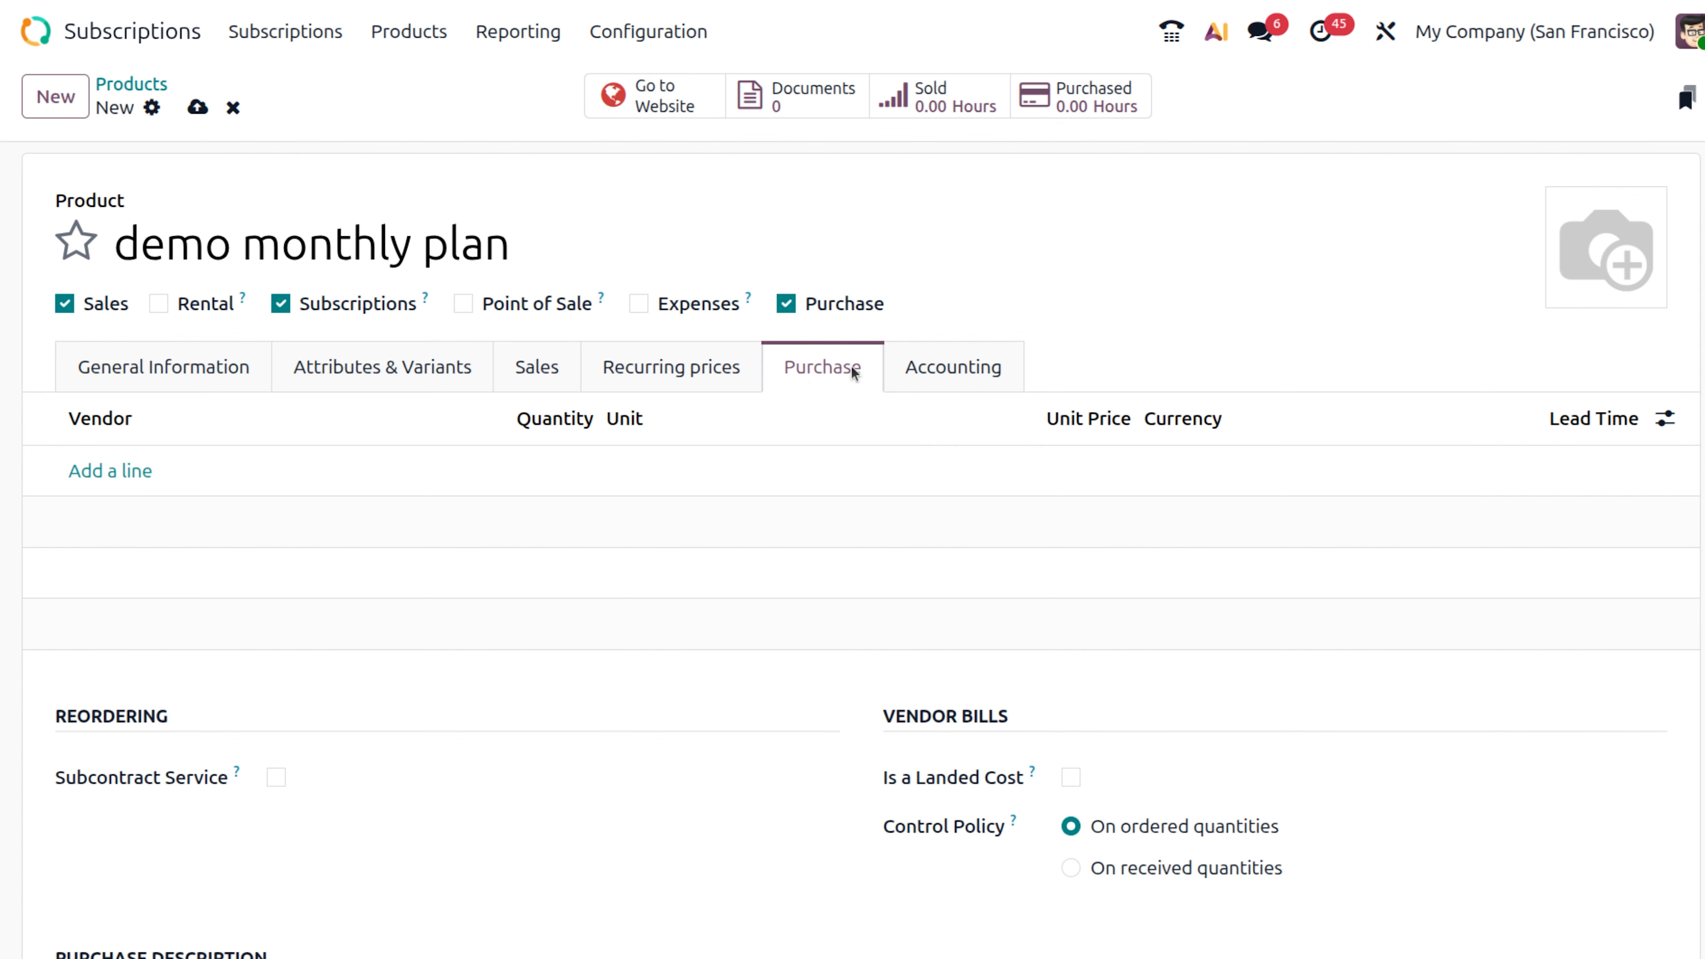
pyautogui.click(968, 375)
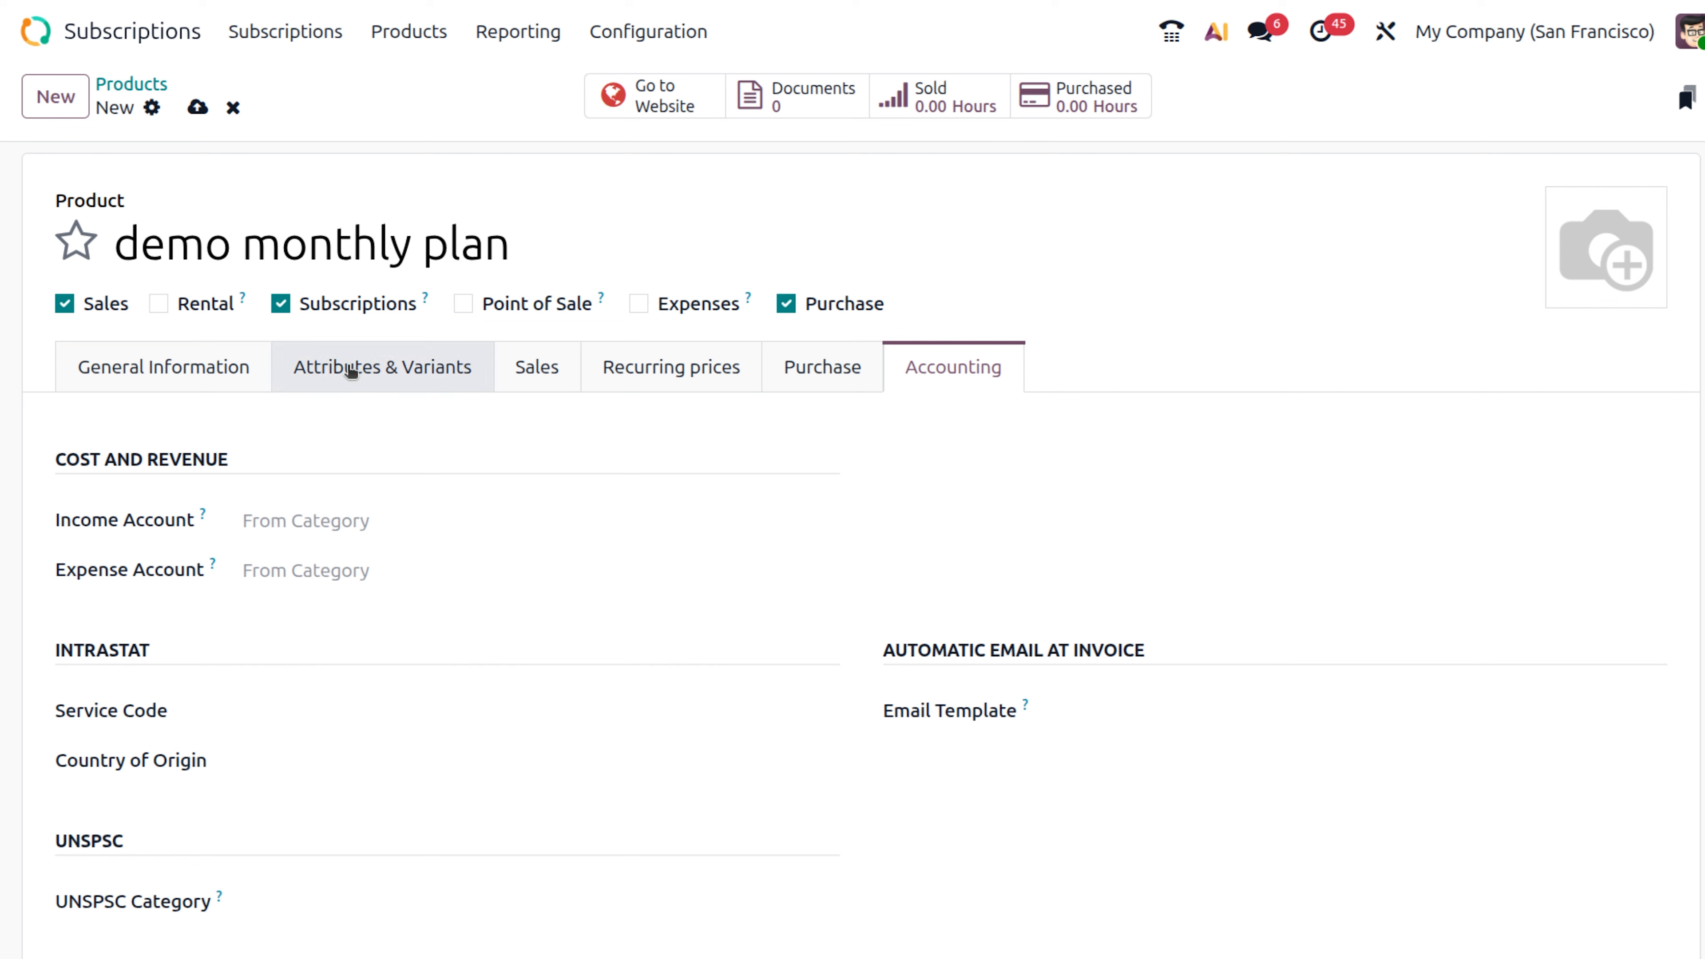
pyautogui.click(146, 371)
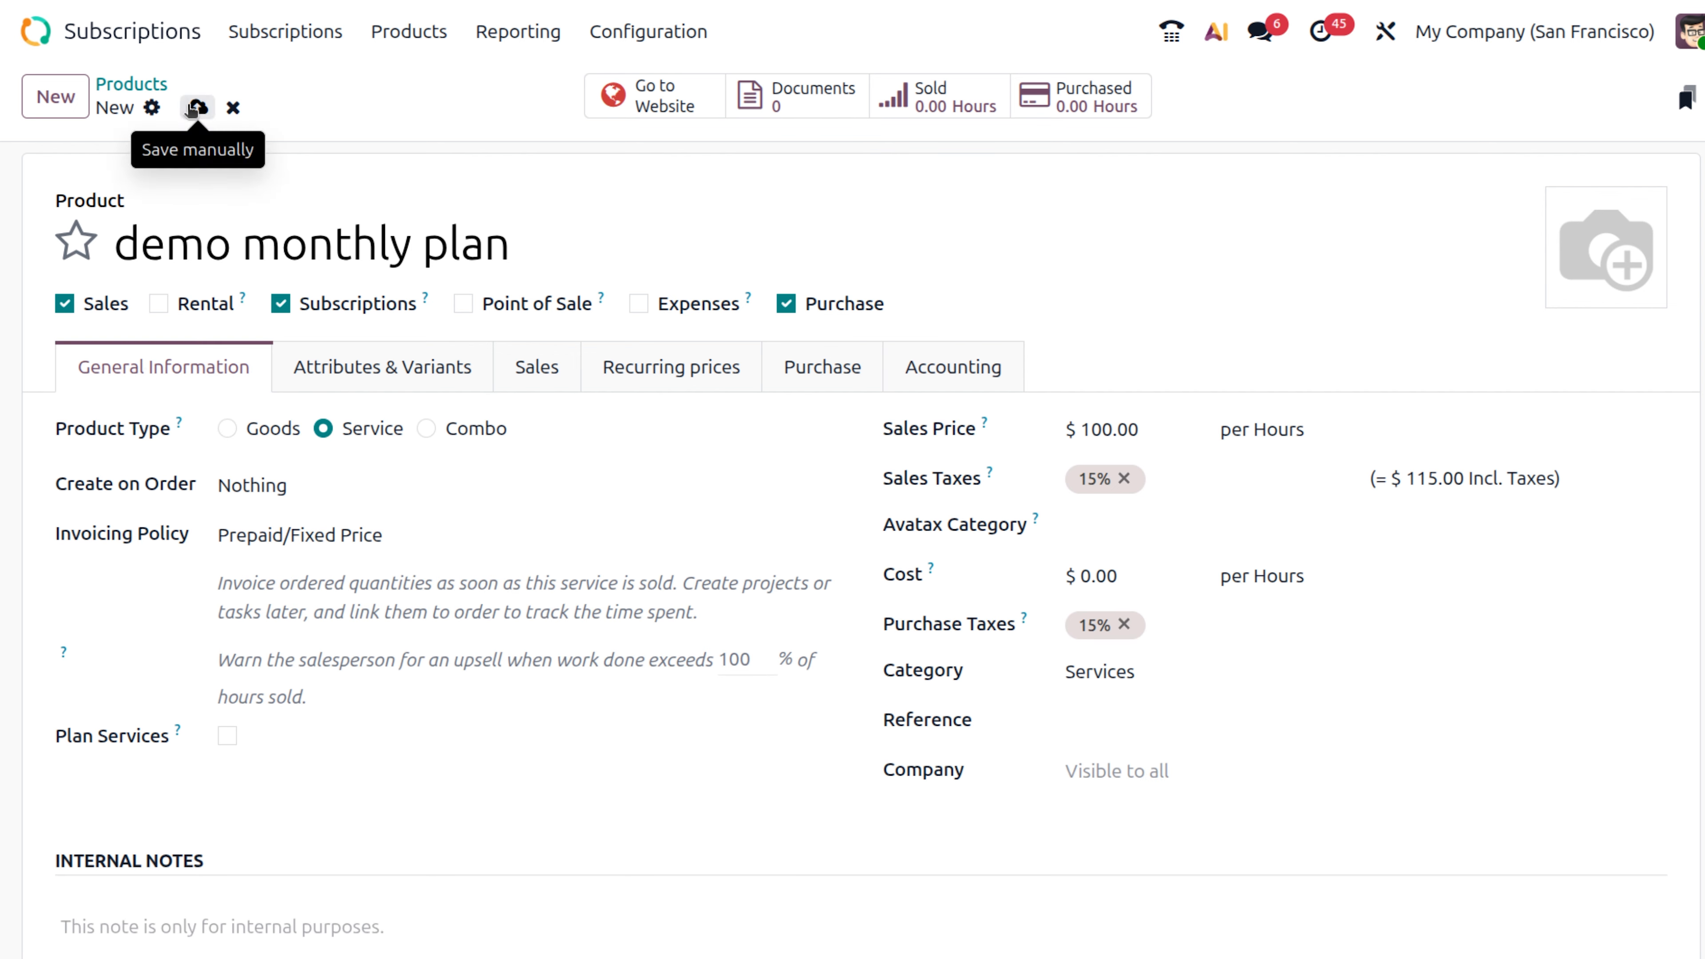
pyautogui.click(78, 238)
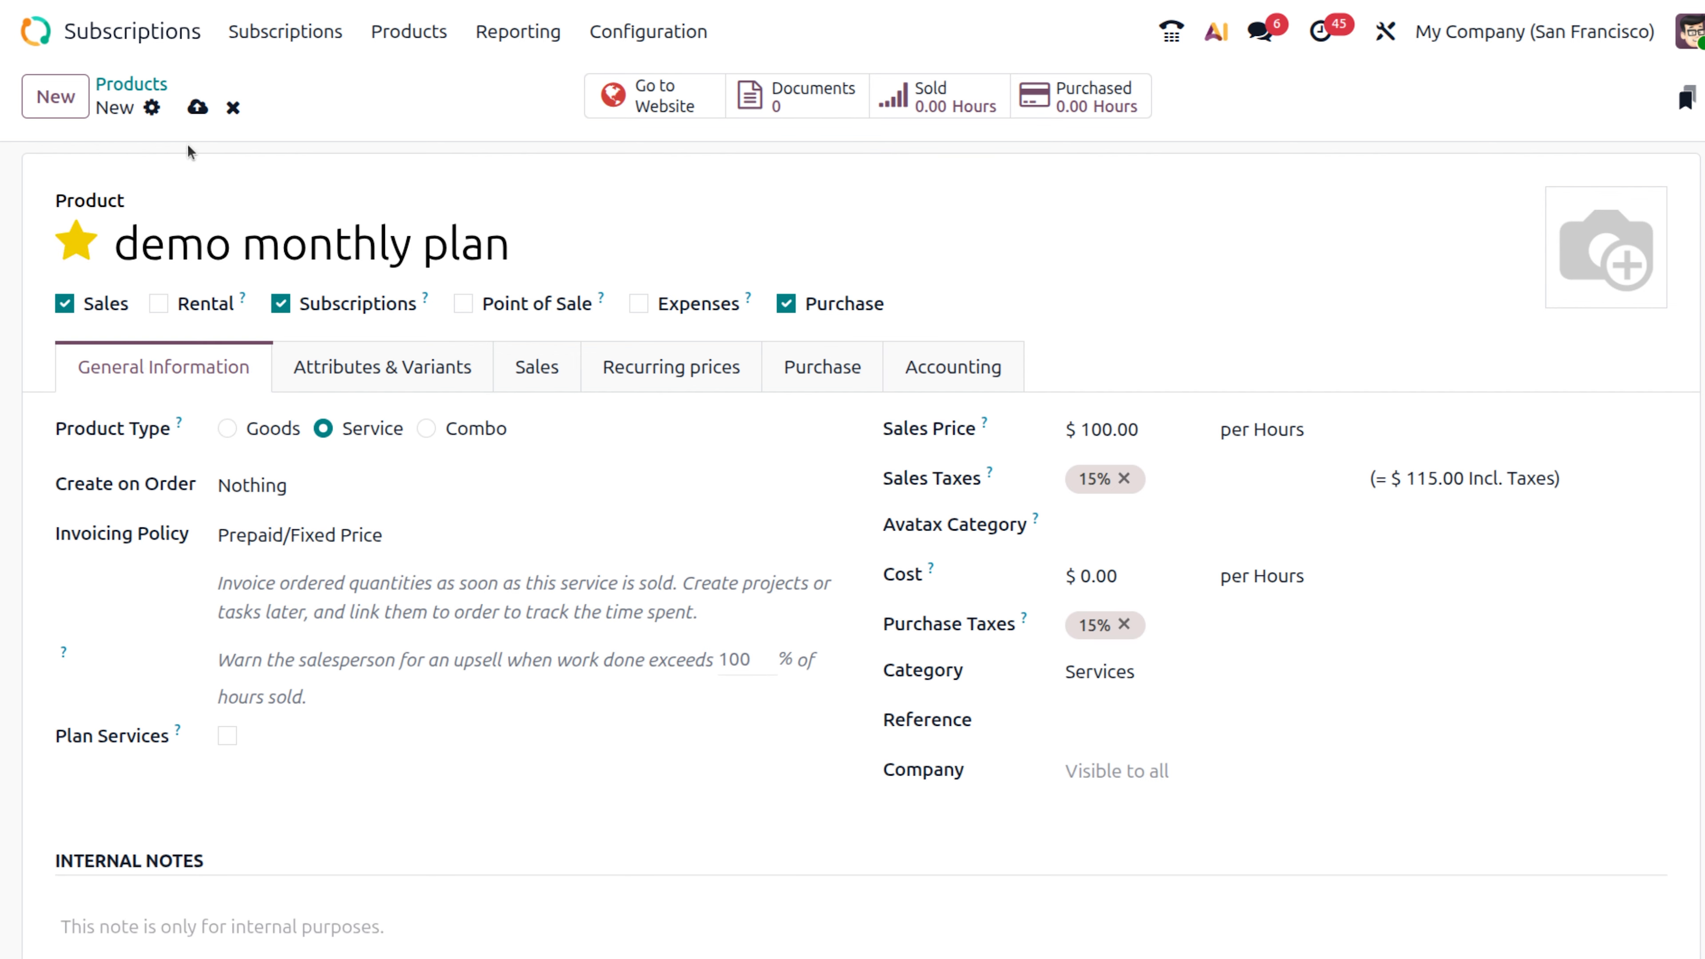
pyautogui.click(197, 106)
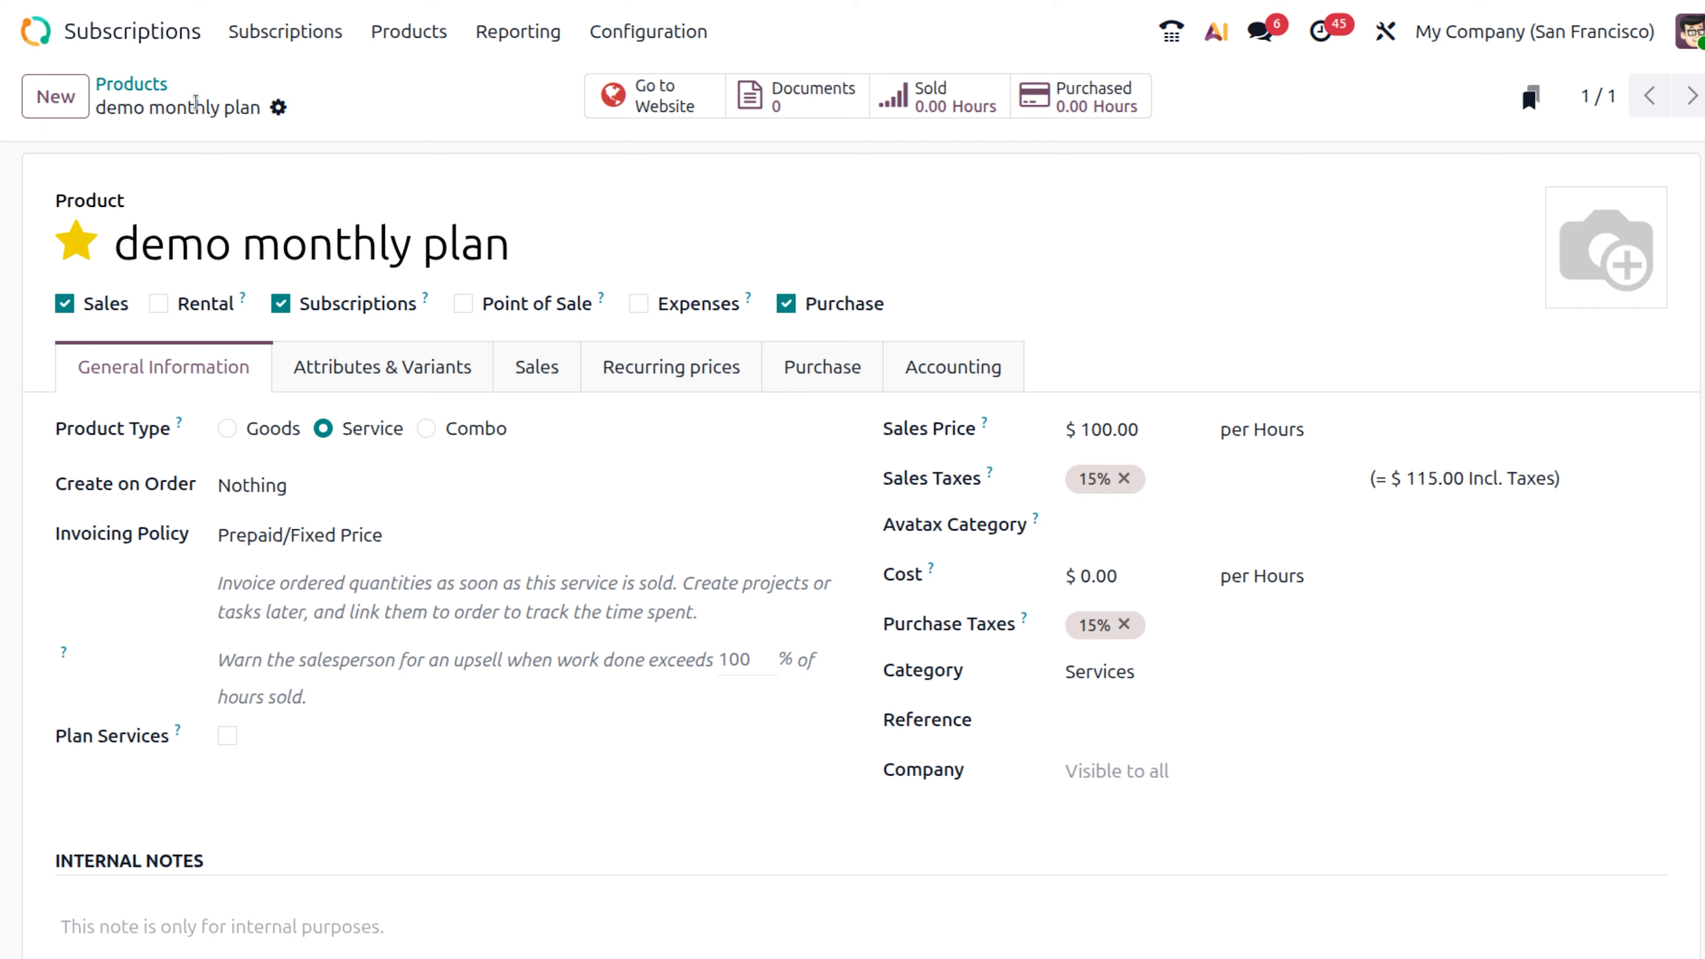
# Create a new subscription quotation for the customer Deco Addict with the Monthly recurring plan.
pyautogui.click(247, 32)
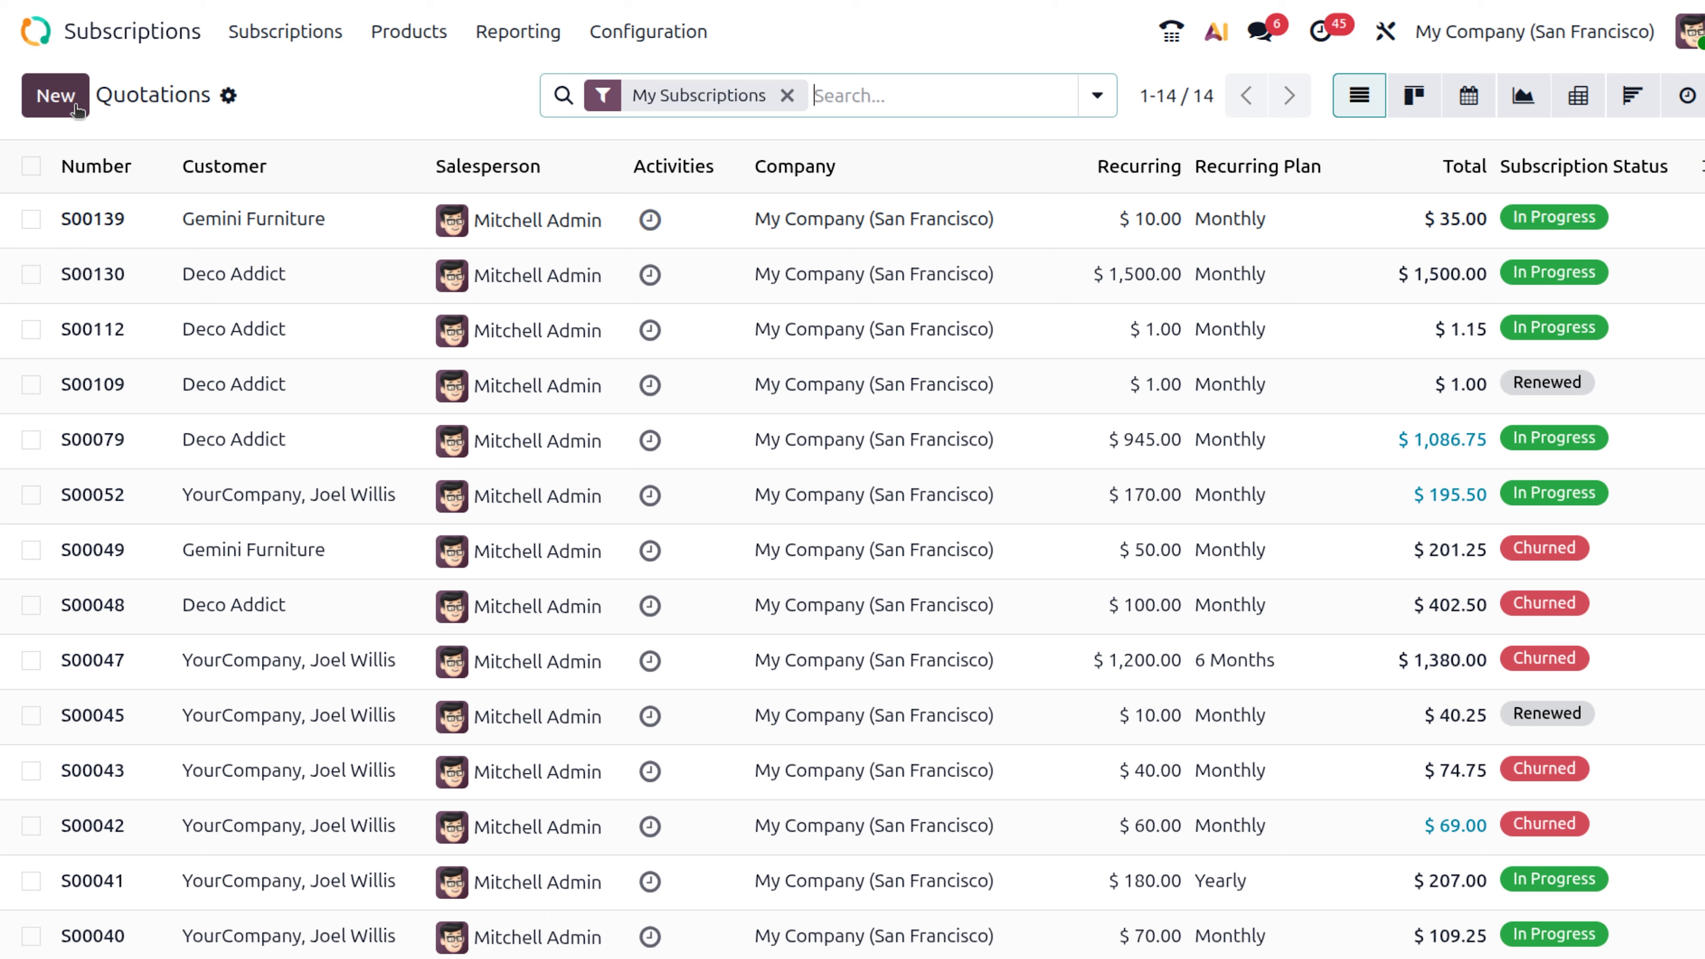
pyautogui.click(57, 95)
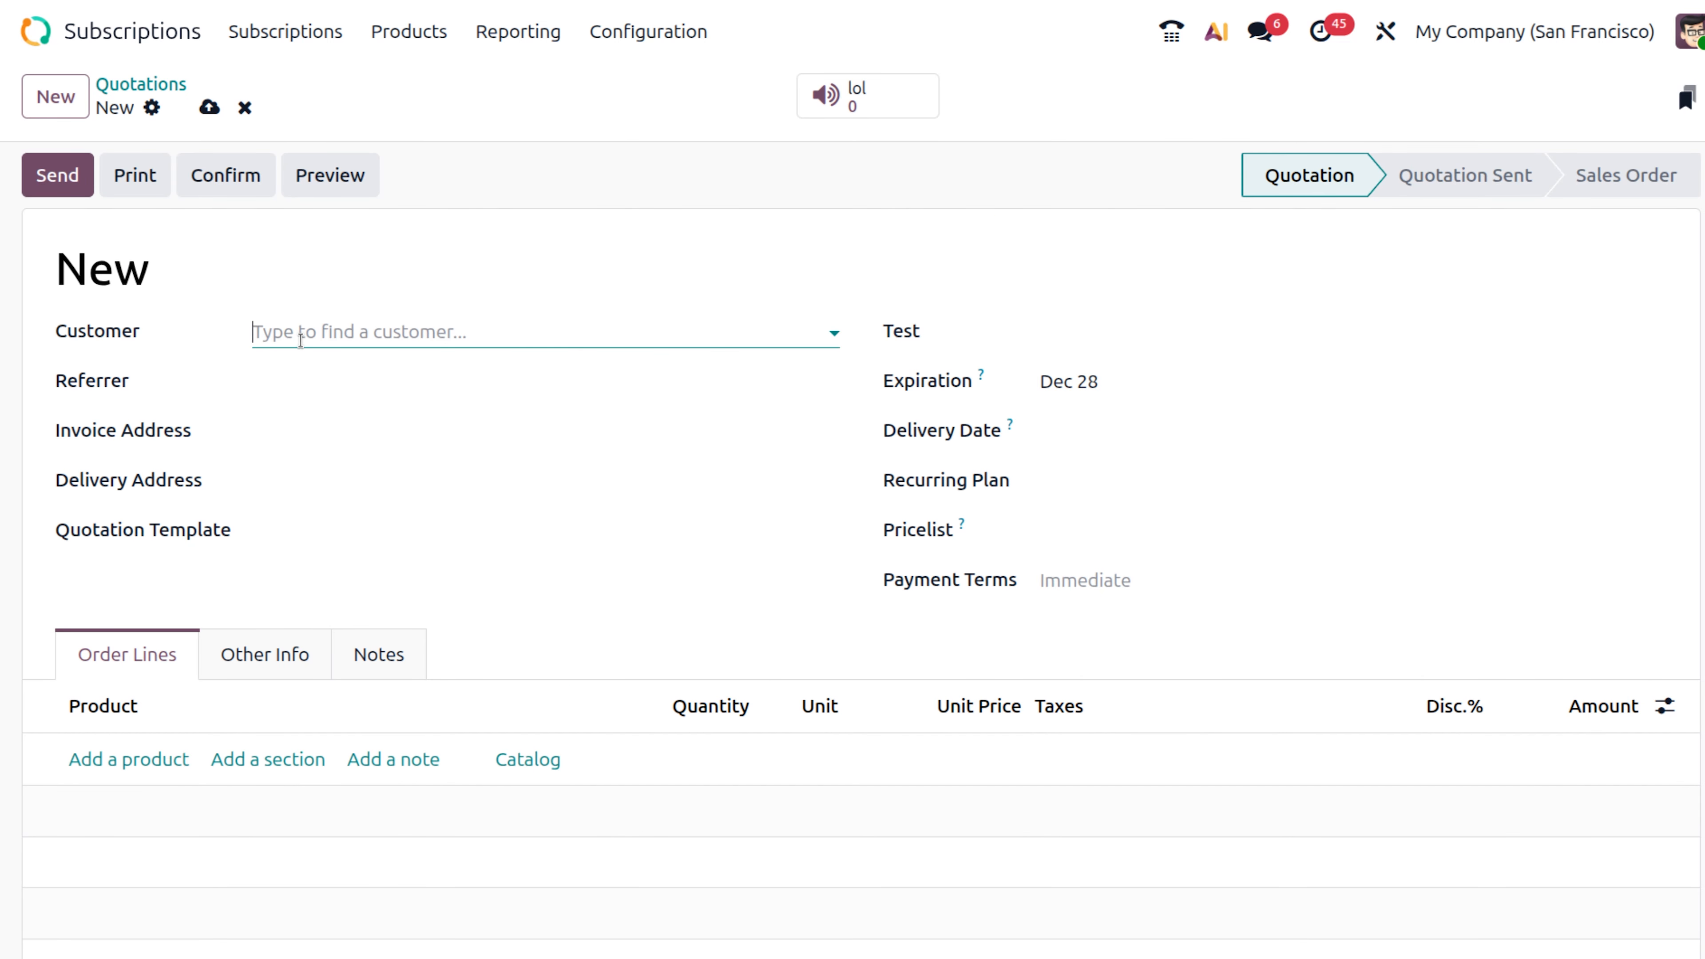
pyautogui.click(301, 339)
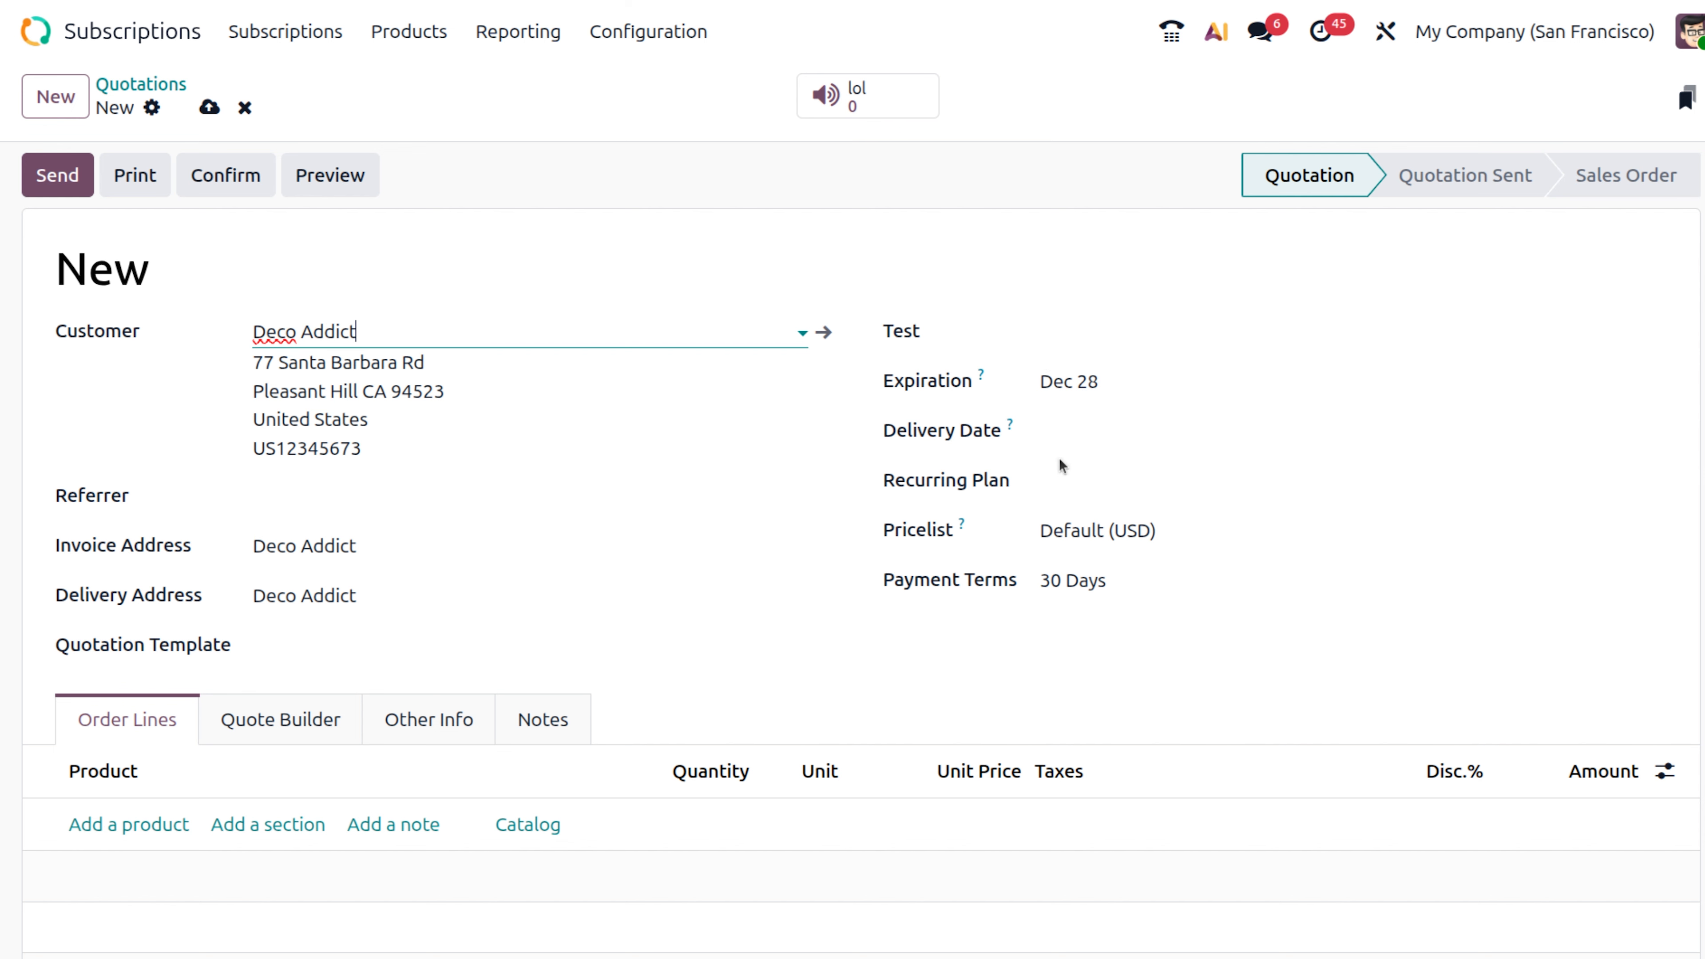
pyautogui.click(1062, 480)
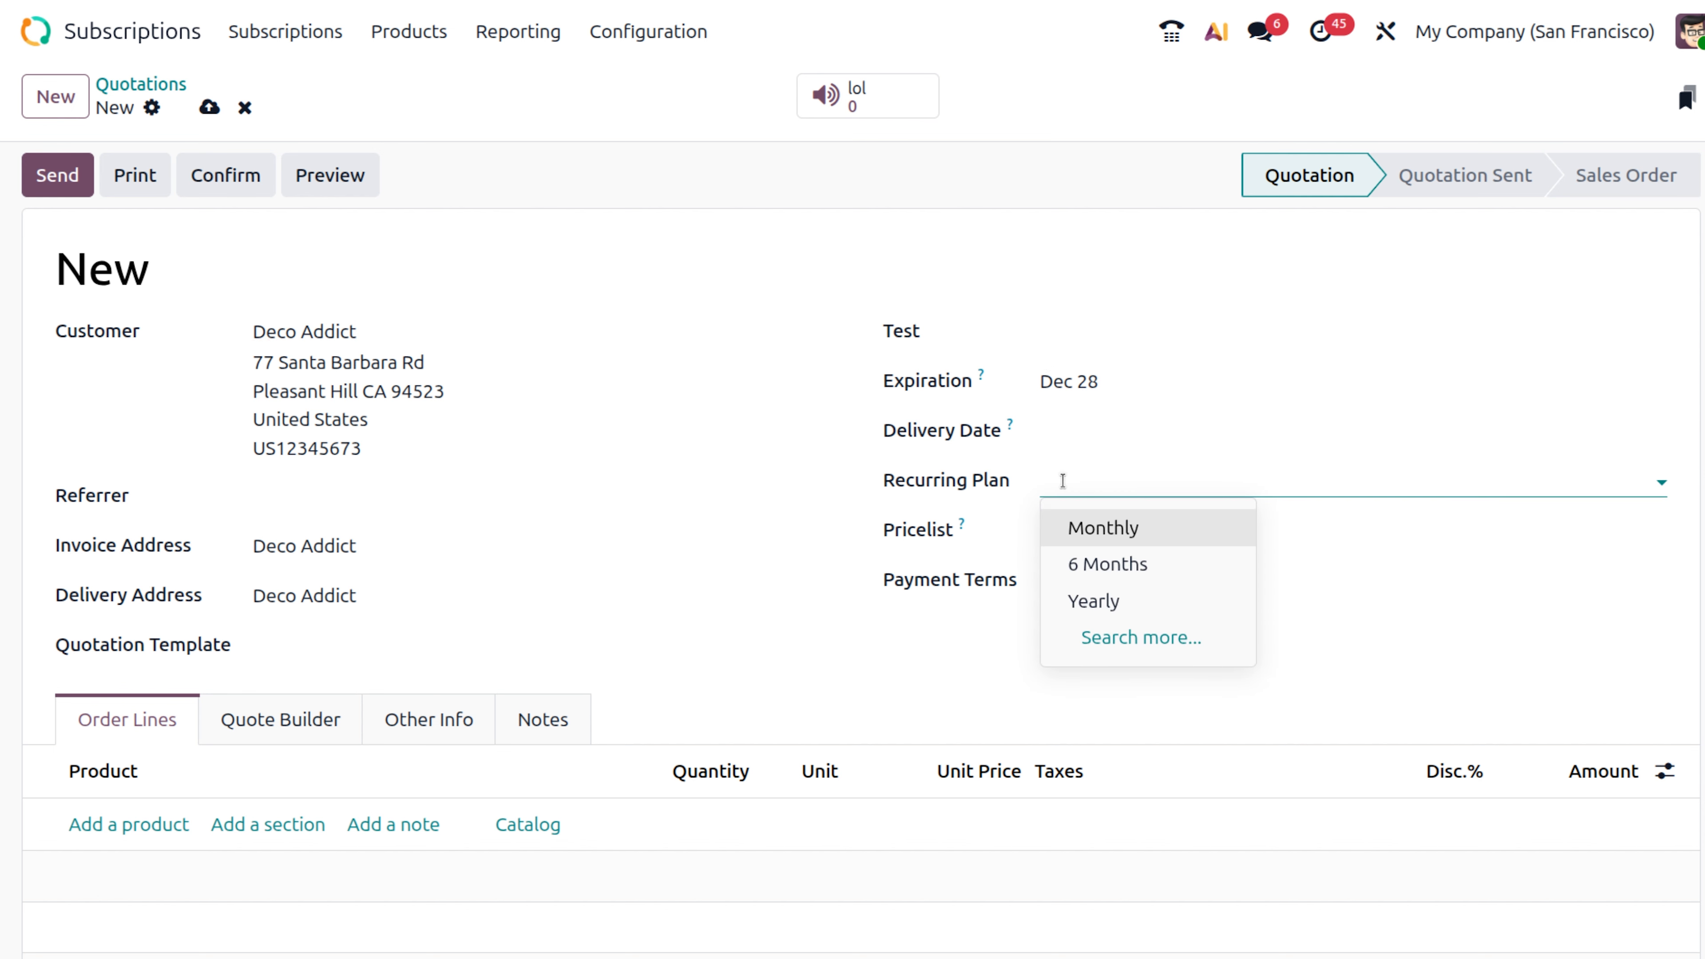
pyautogui.click(1103, 530)
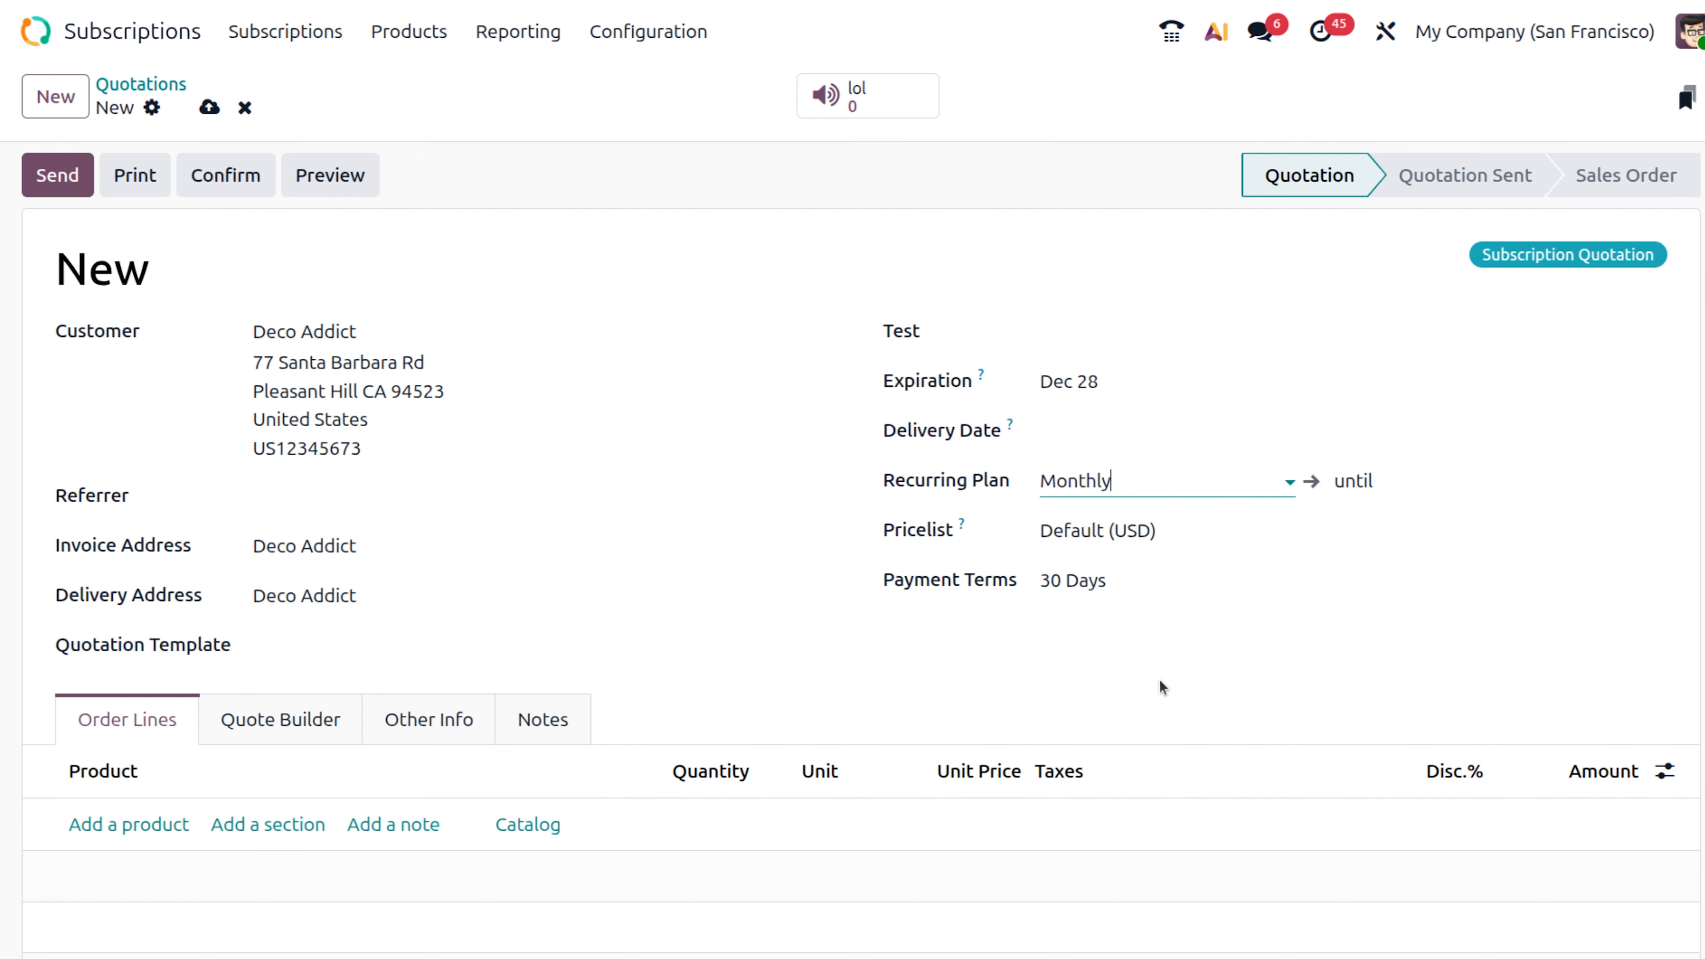
# Add the demo monthly plan product to the order lines and remove its 15% tax.
pyautogui.click(180, 831)
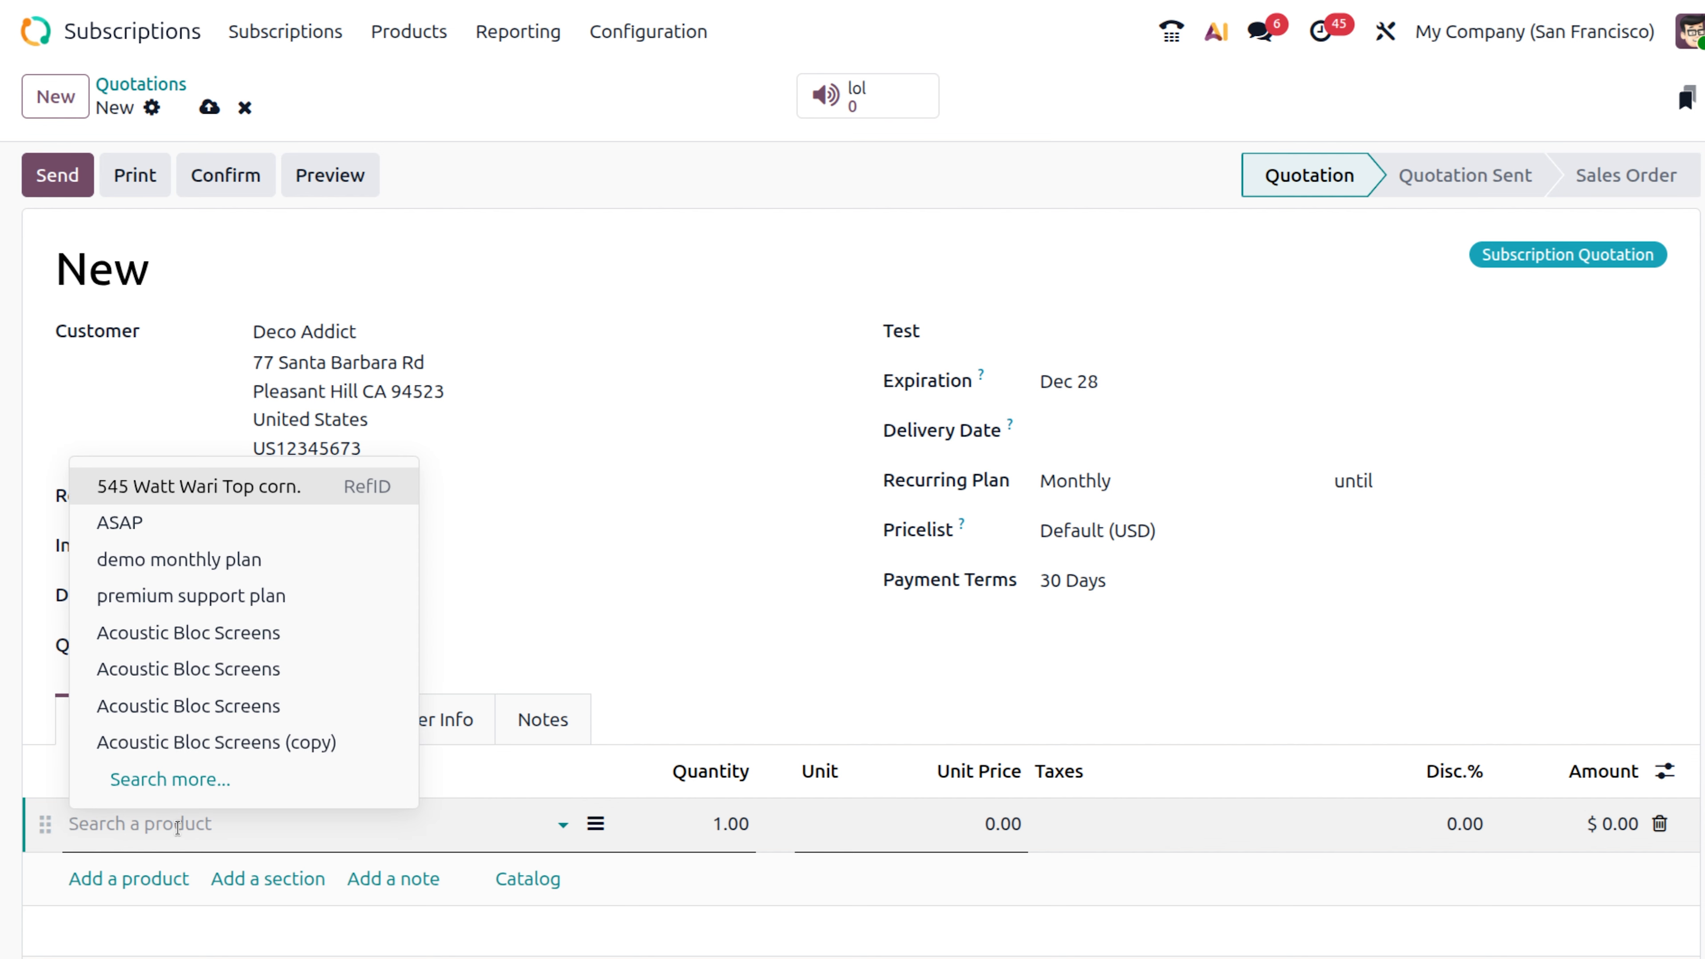
pyautogui.click(199, 573)
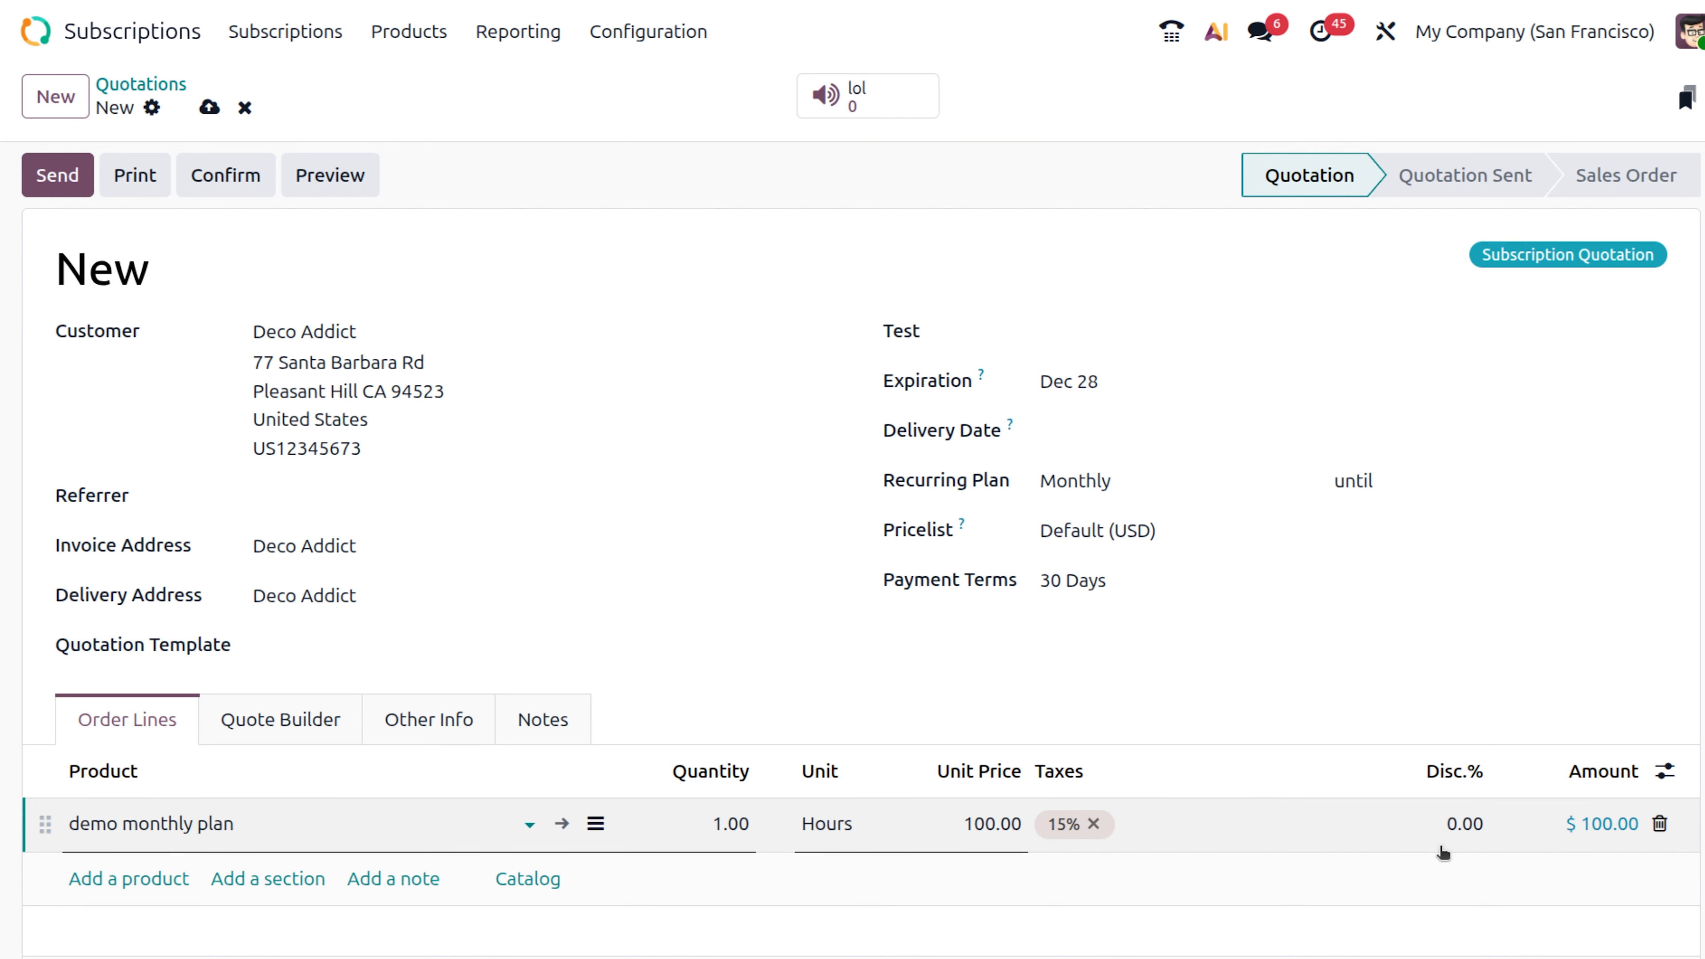
pyautogui.click(1093, 824)
pyautogui.scroll(-5, 1089, 822)
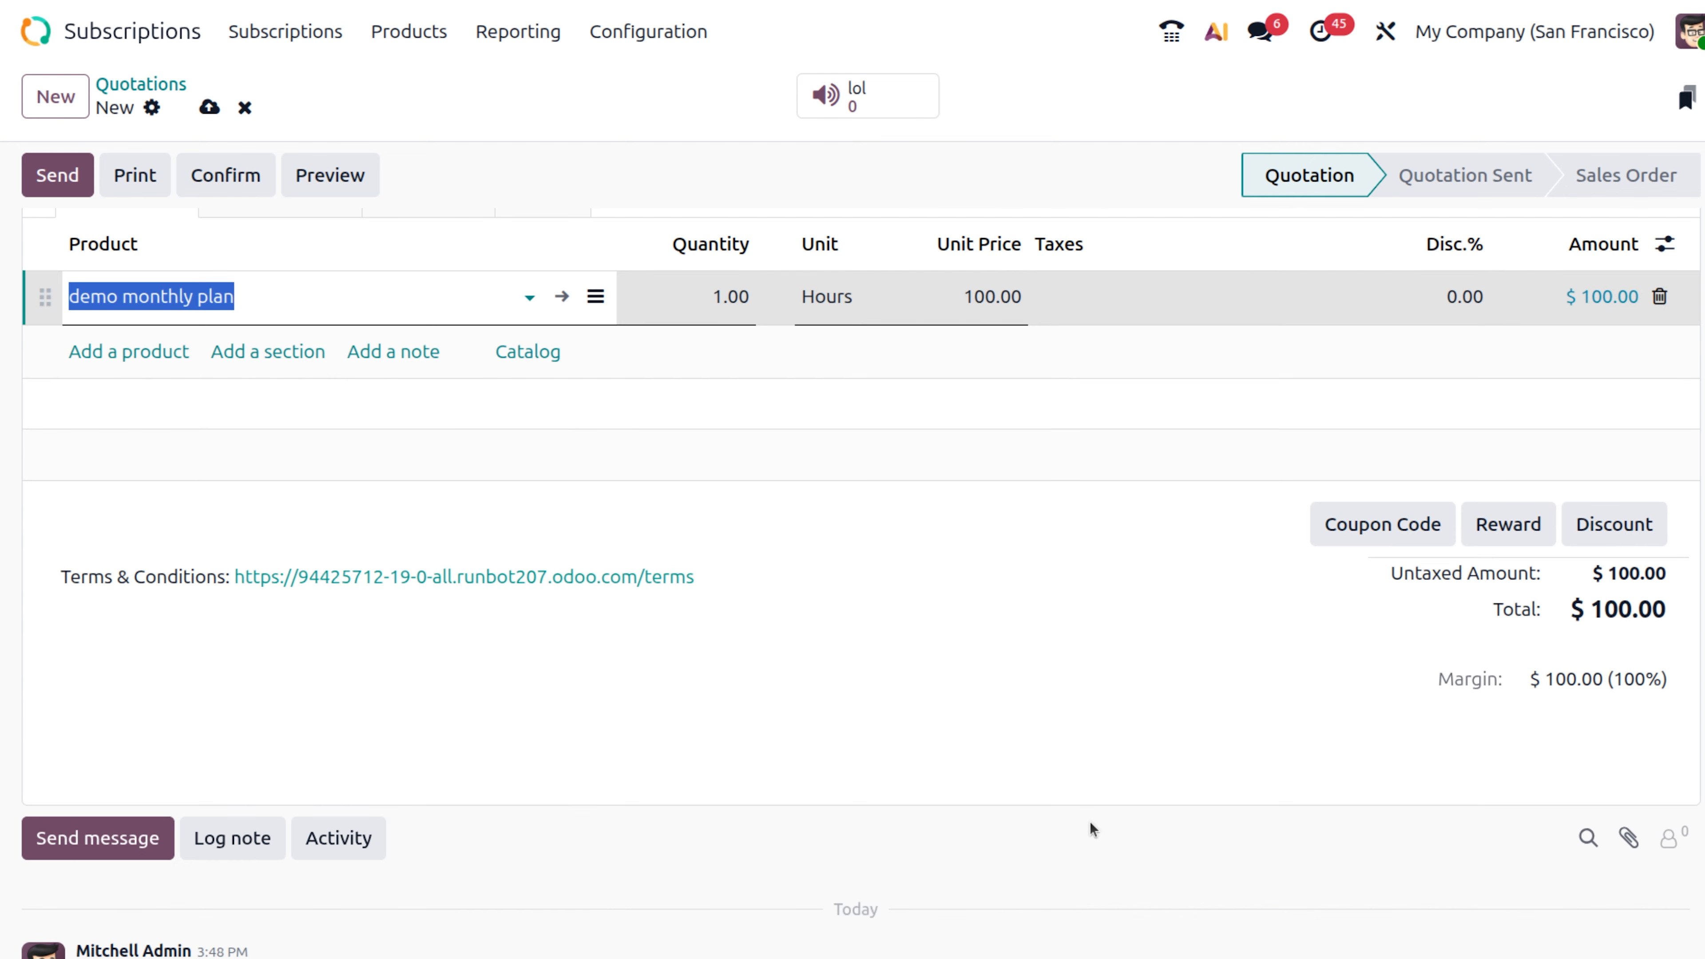
pyautogui.scroll(5, 1089, 822)
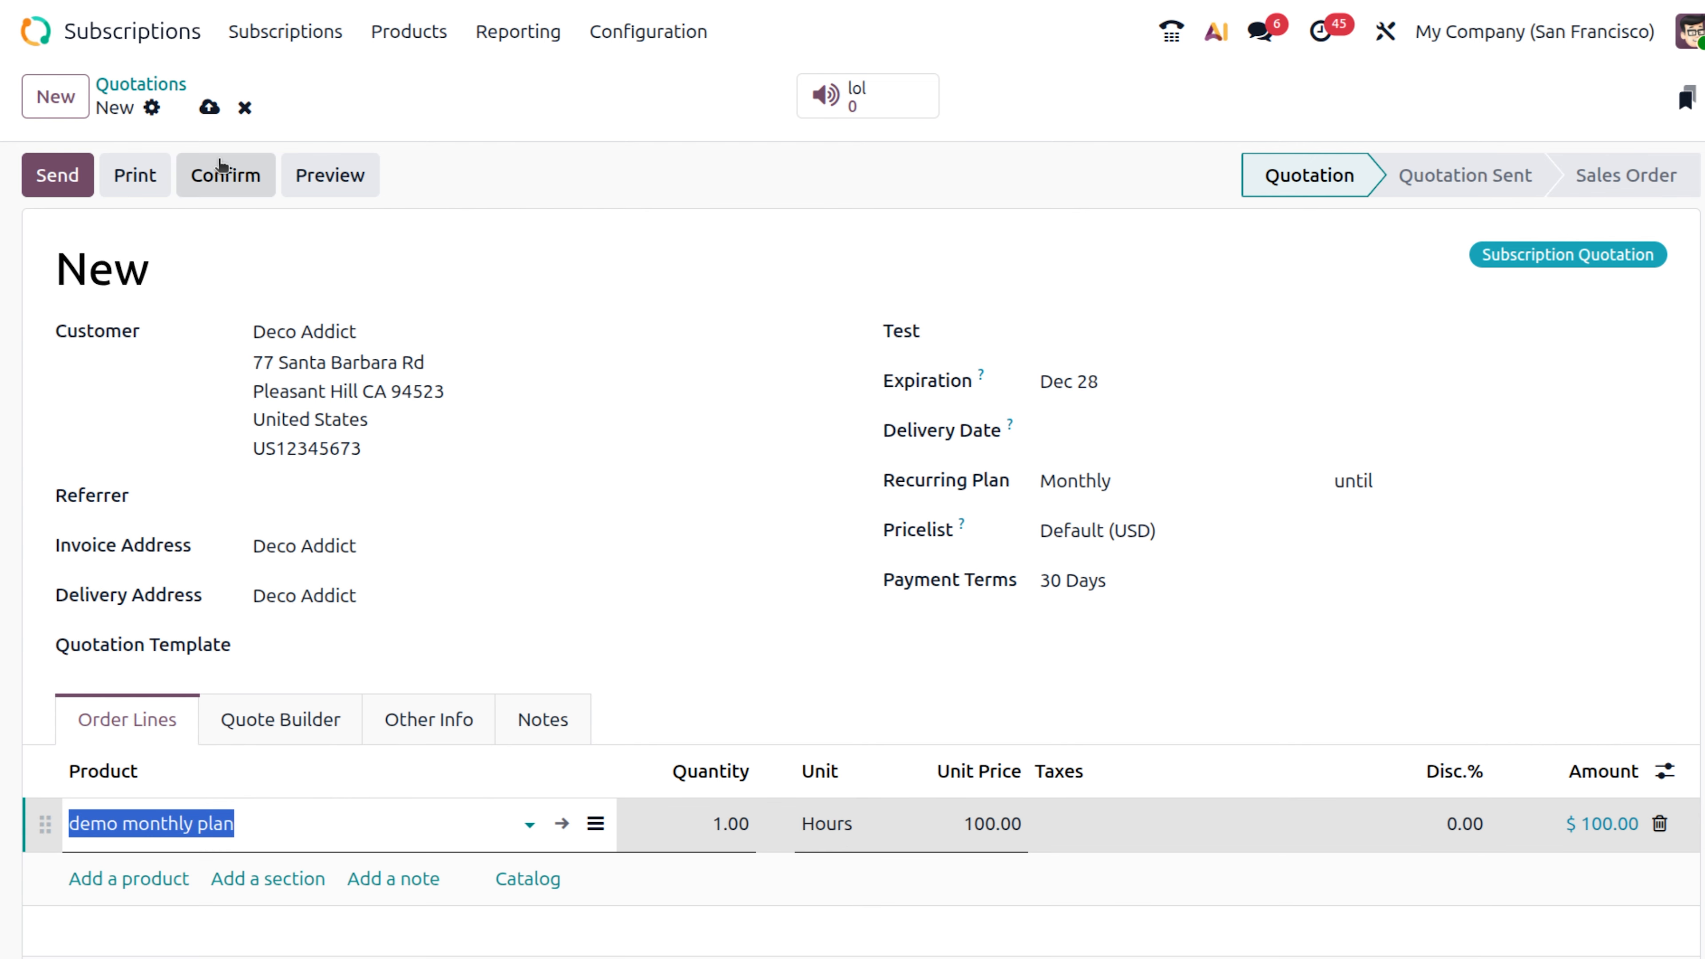
# Confirm the subscription quotation and create a draft regular invoice from the order.
pyautogui.click(216, 178)
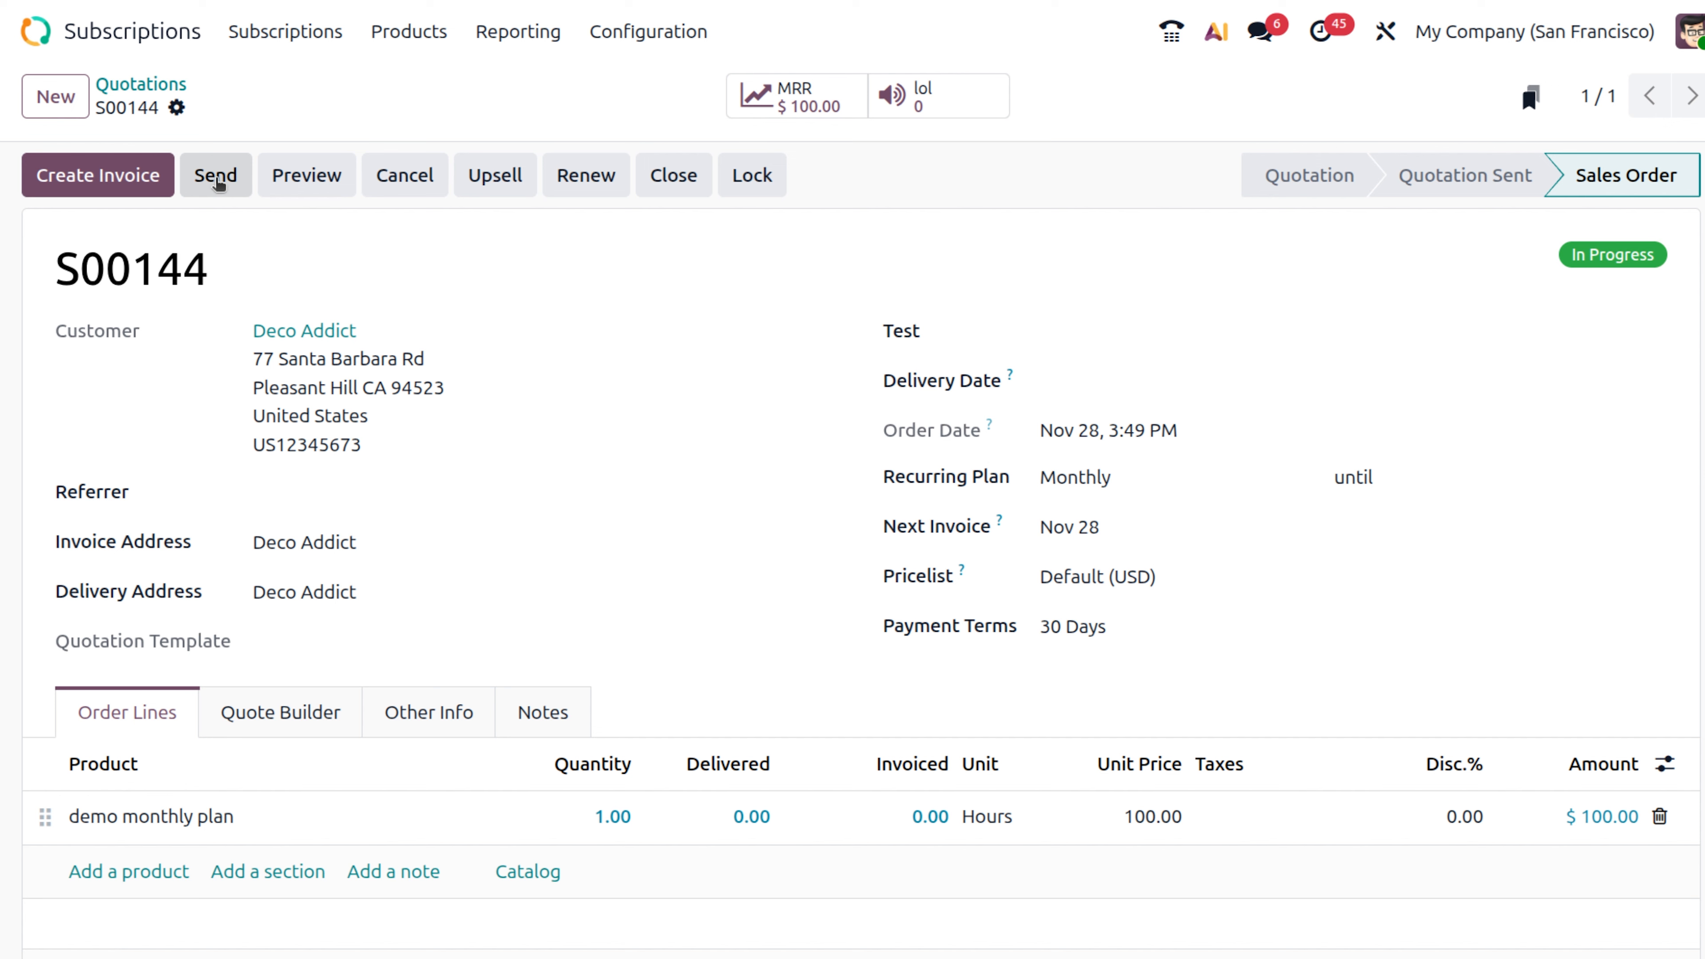
pyautogui.click(132, 192)
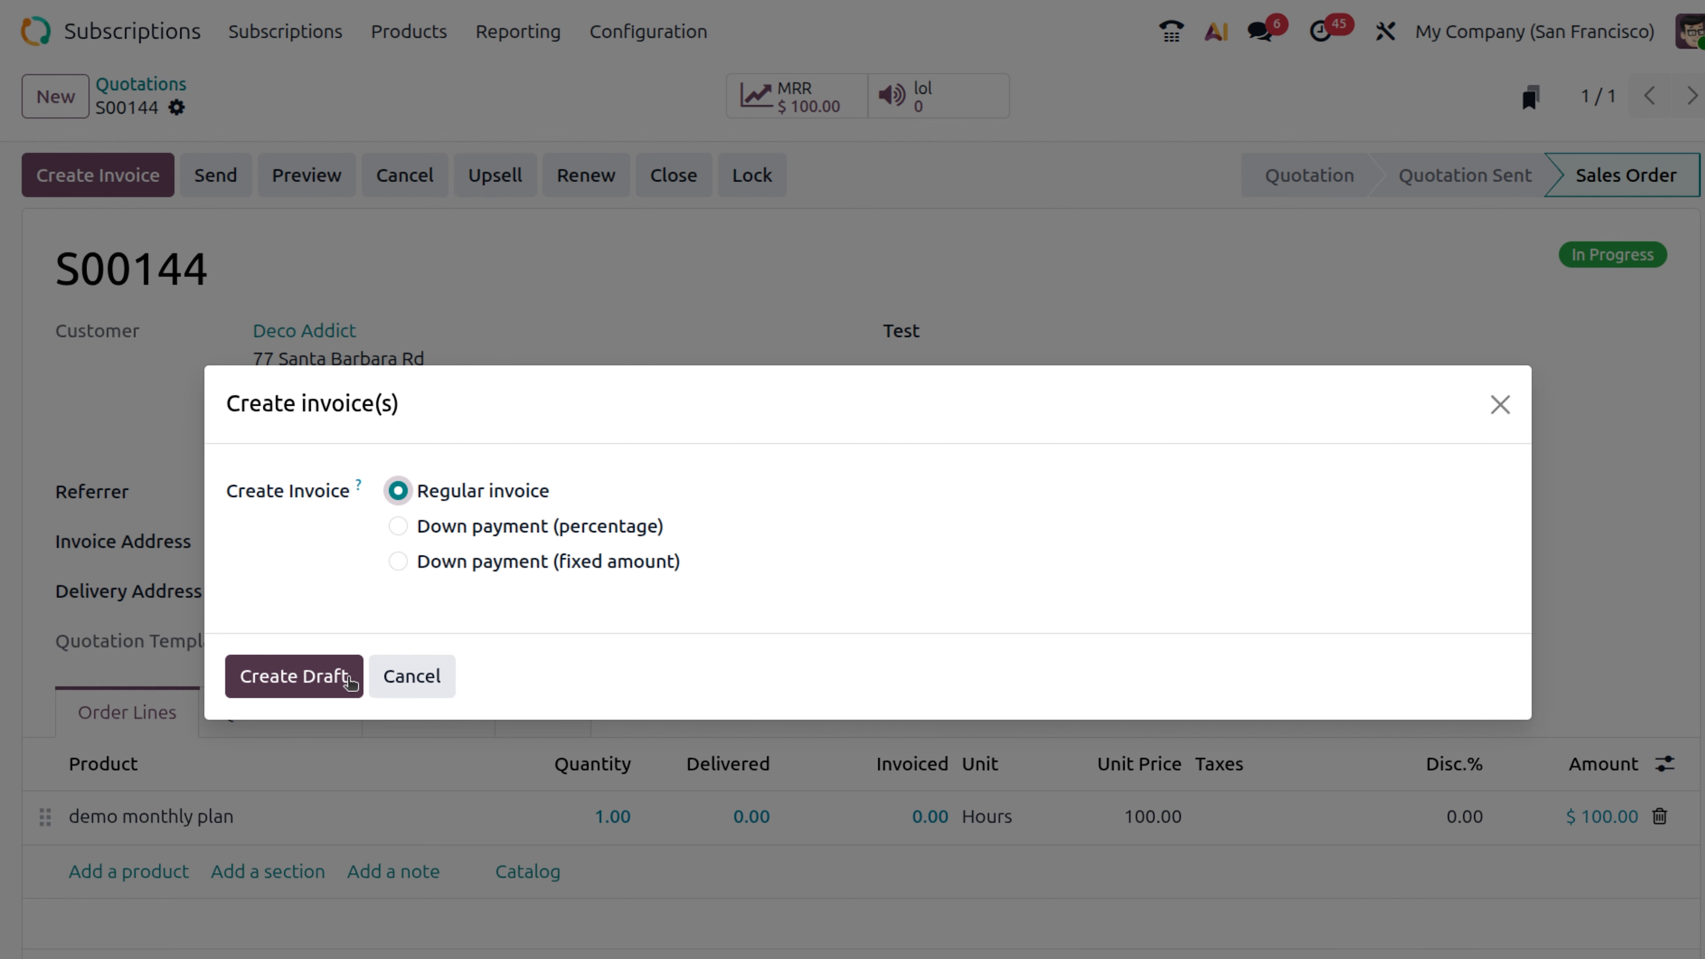
pyautogui.click(328, 679)
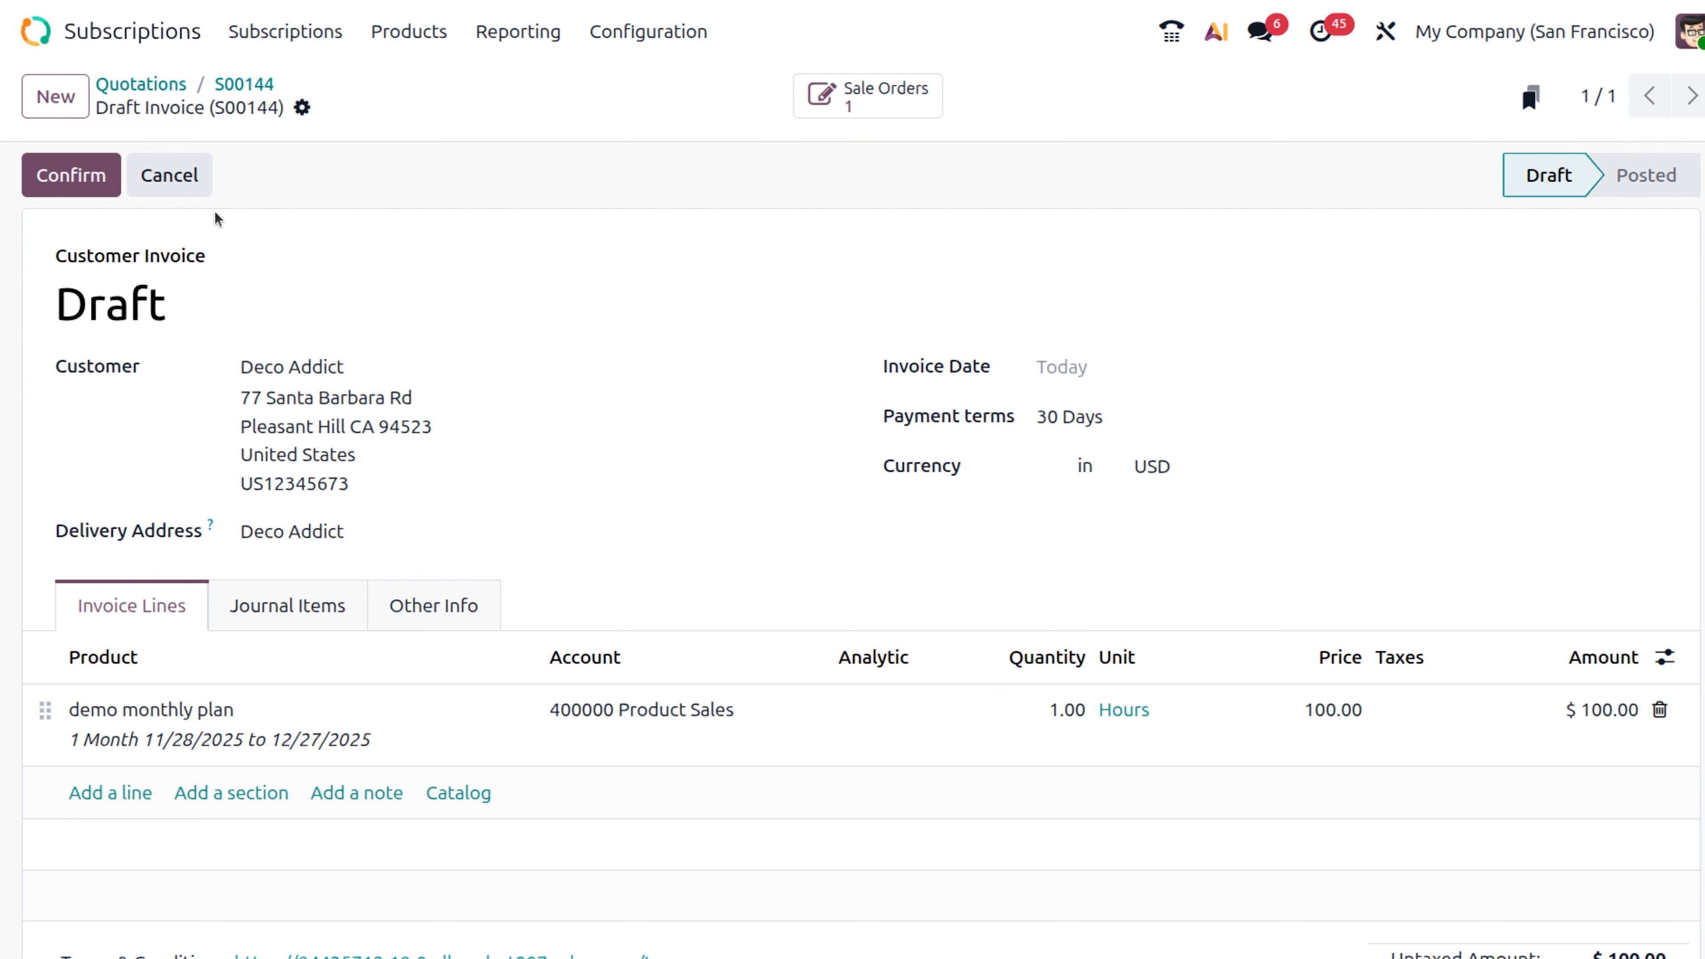
# Confirm the draft invoice and register its full $100.00 payment in the Bank journal with Manual Payment.
pyautogui.click(70, 182)
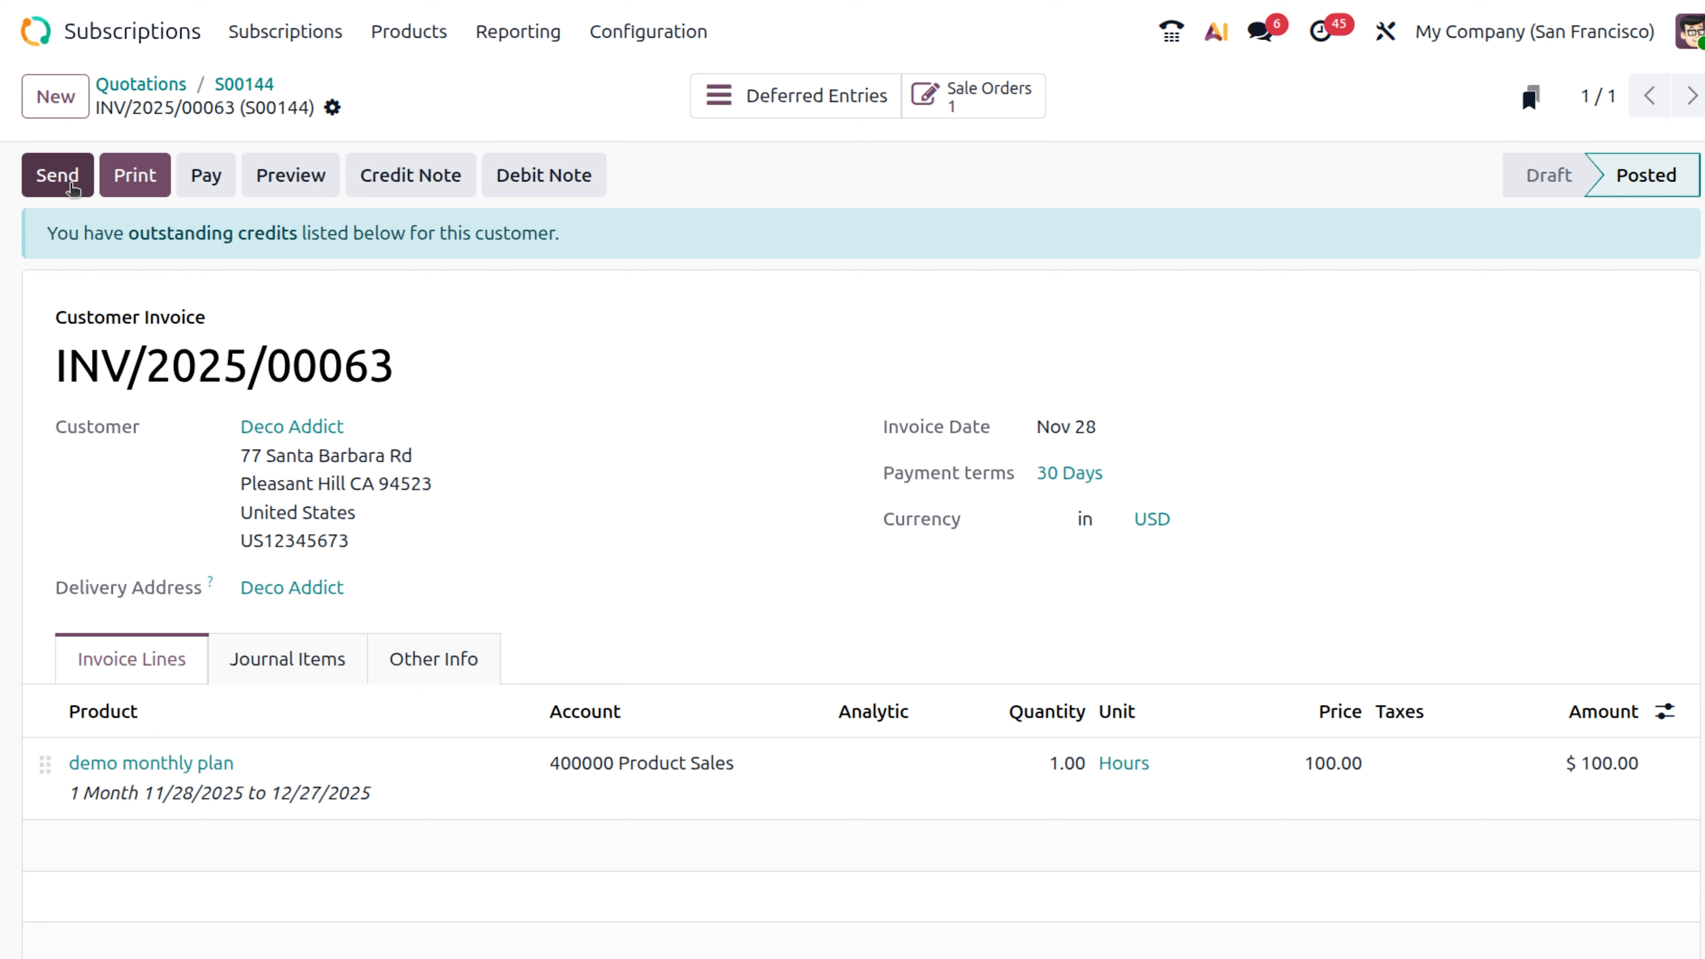
pyautogui.click(204, 181)
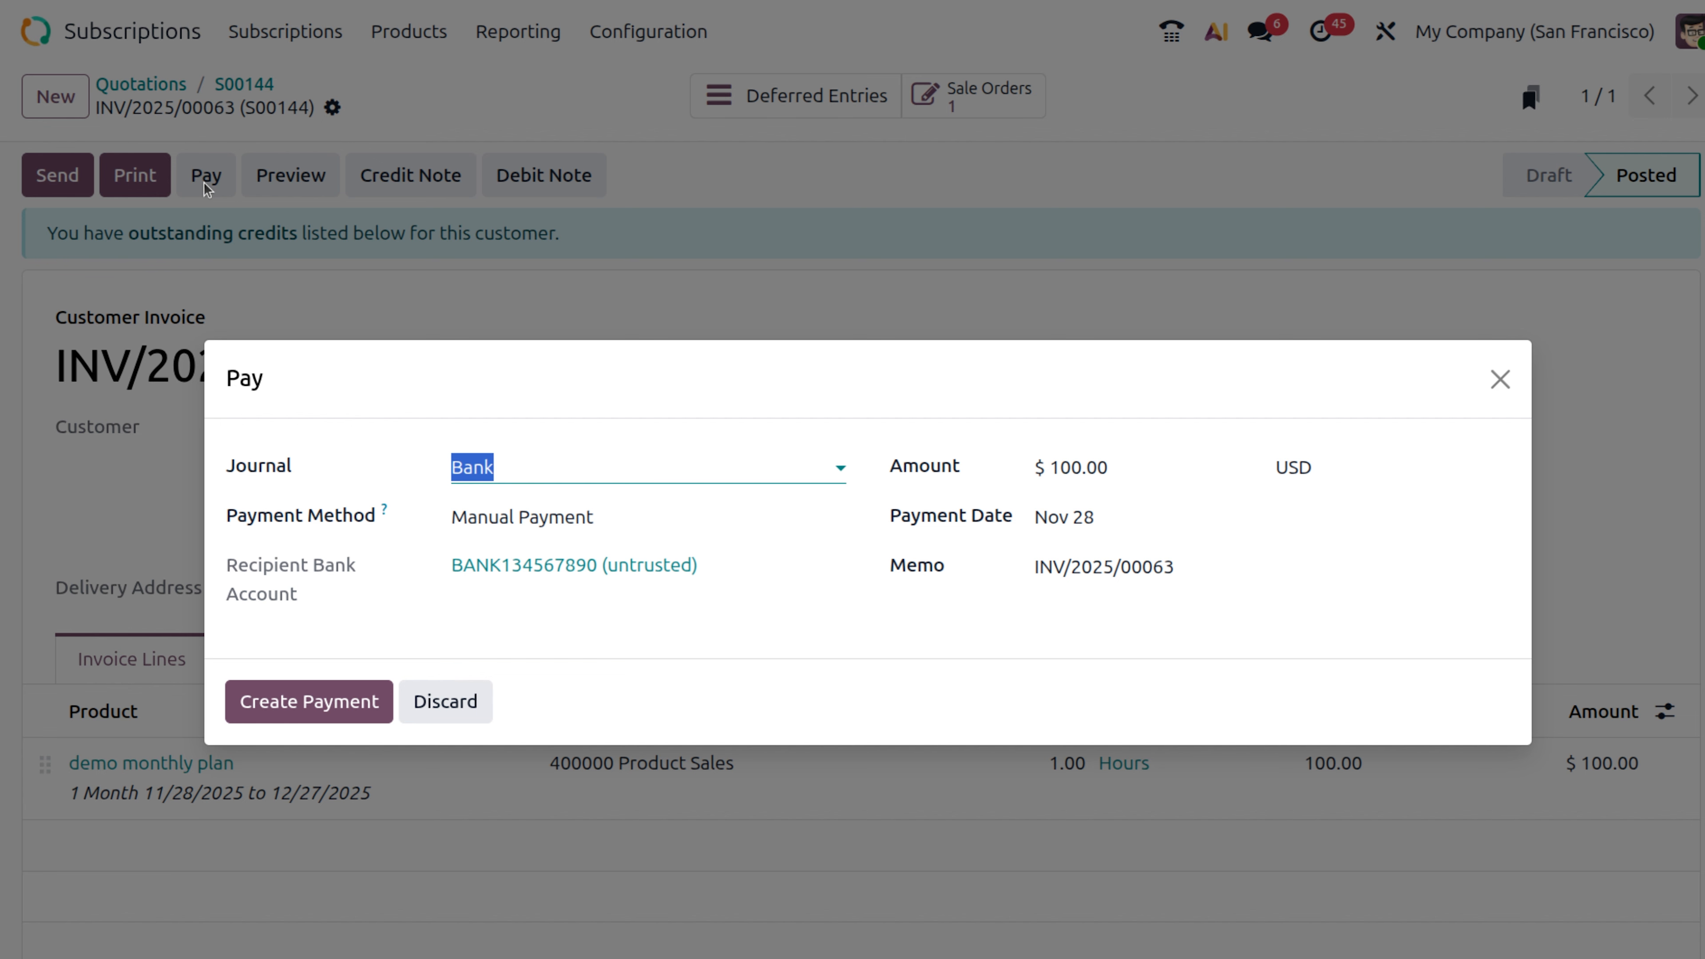
pyautogui.click(280, 717)
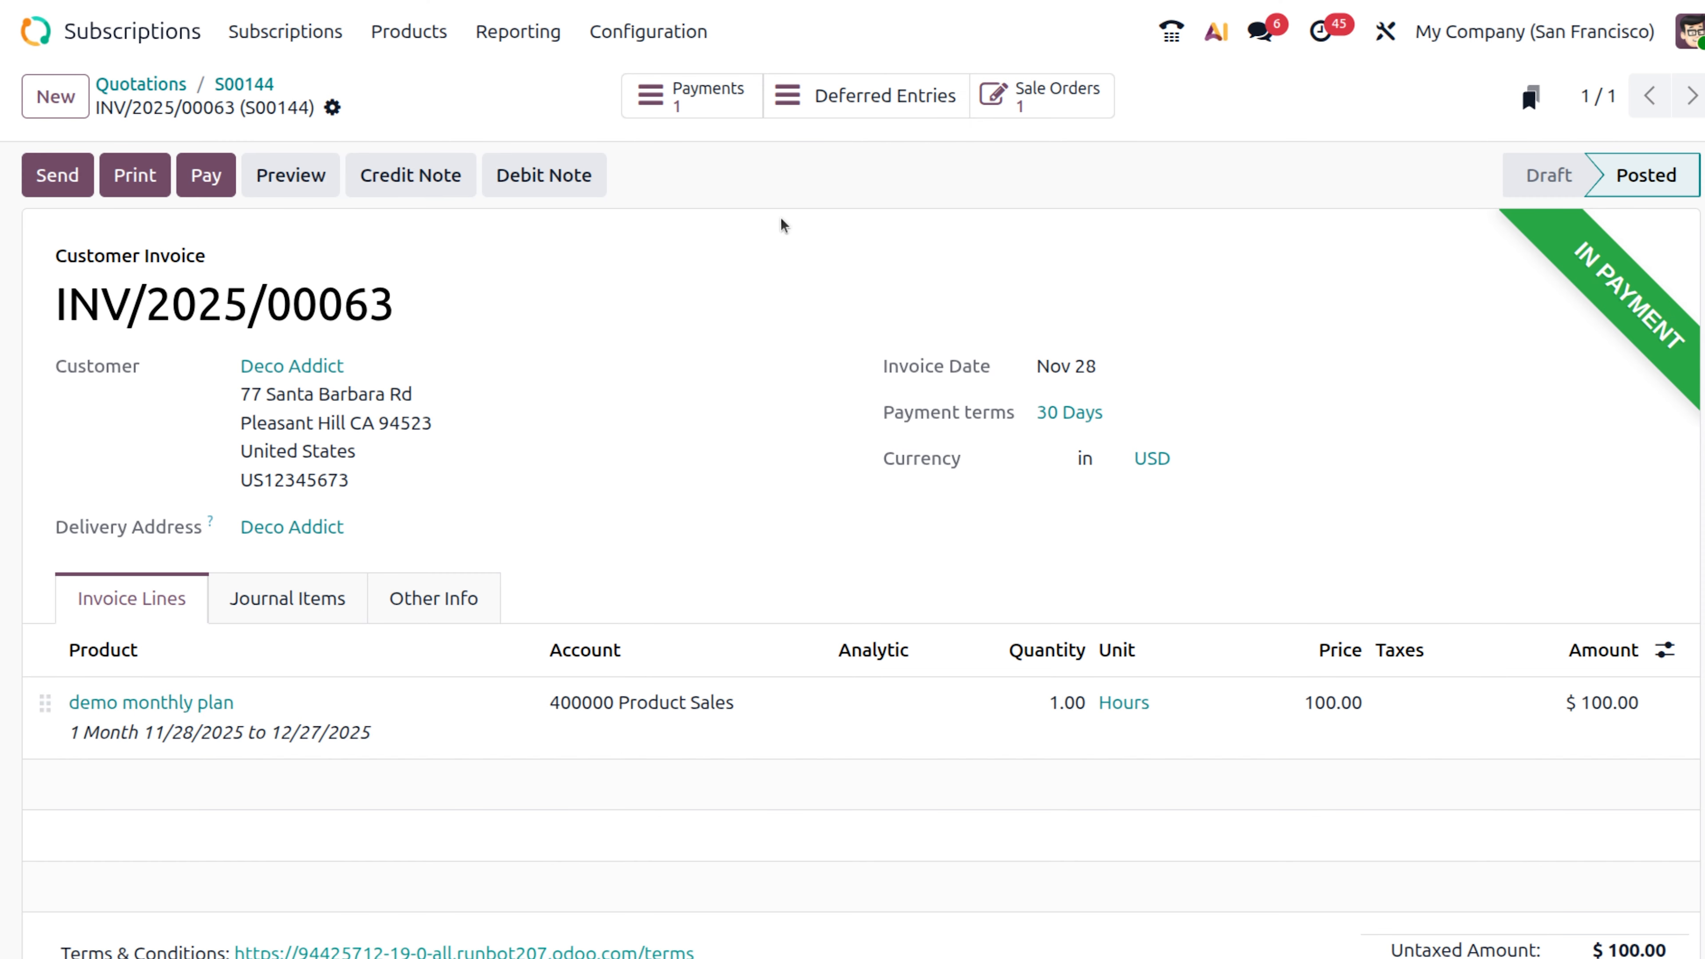
# Examine the payment linked to the invoice, then return through the invoice to its related sales order.
pyautogui.click(722, 95)
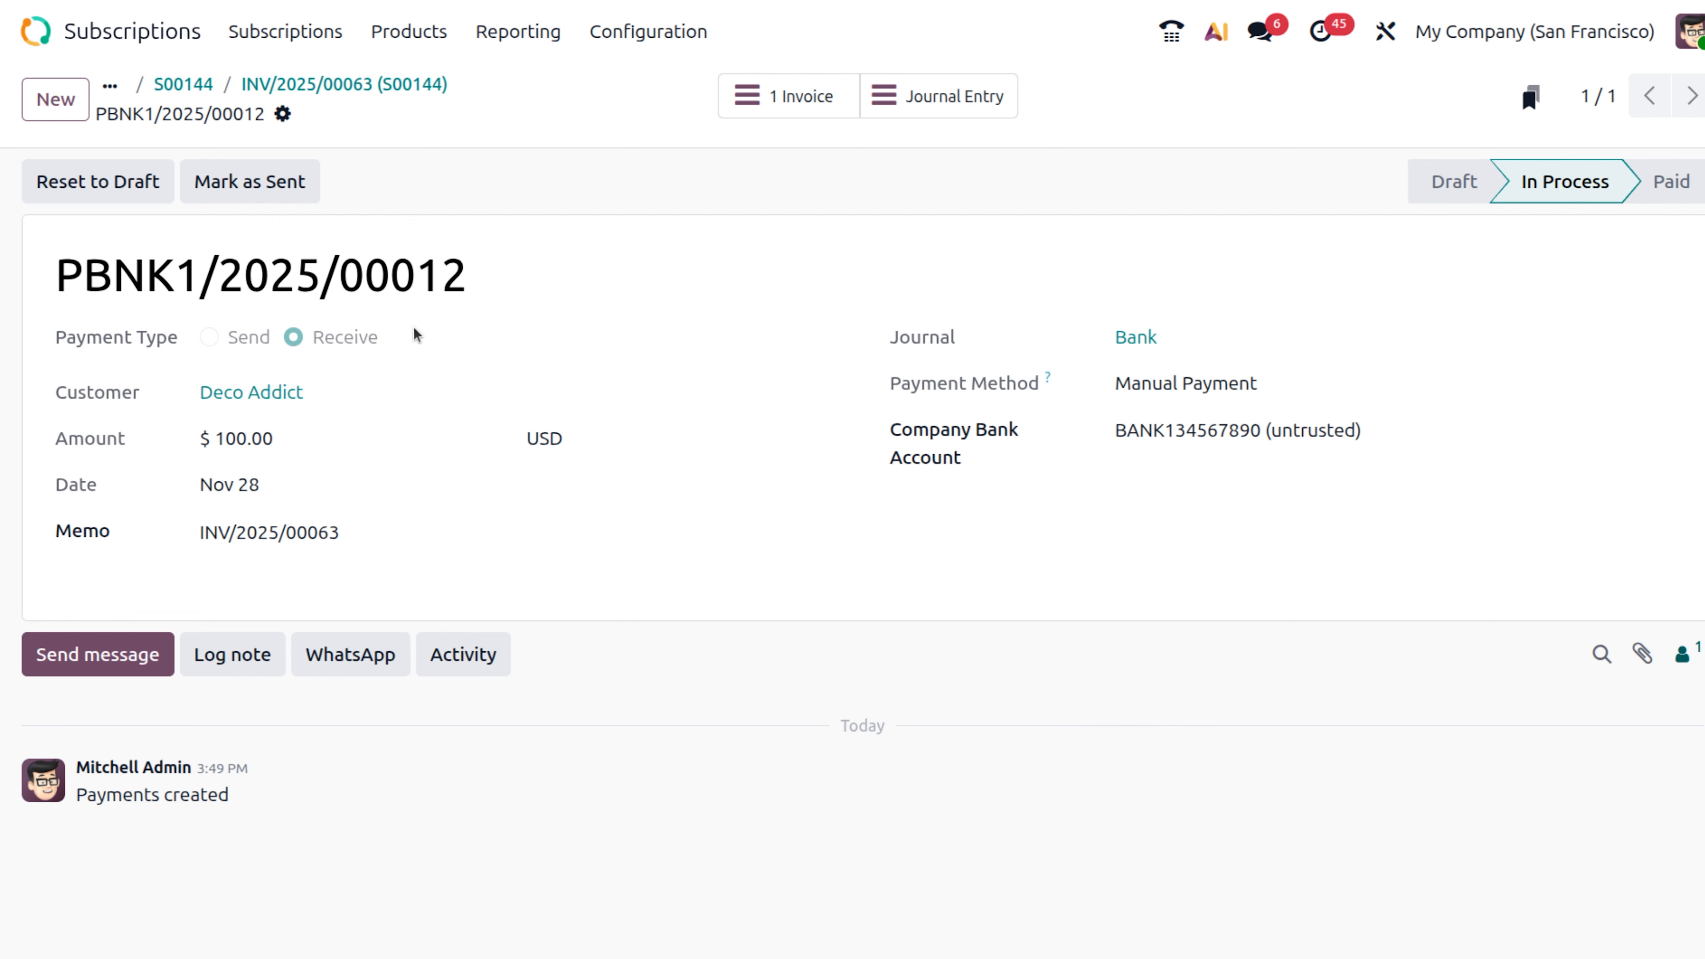
pyautogui.click(843, 97)
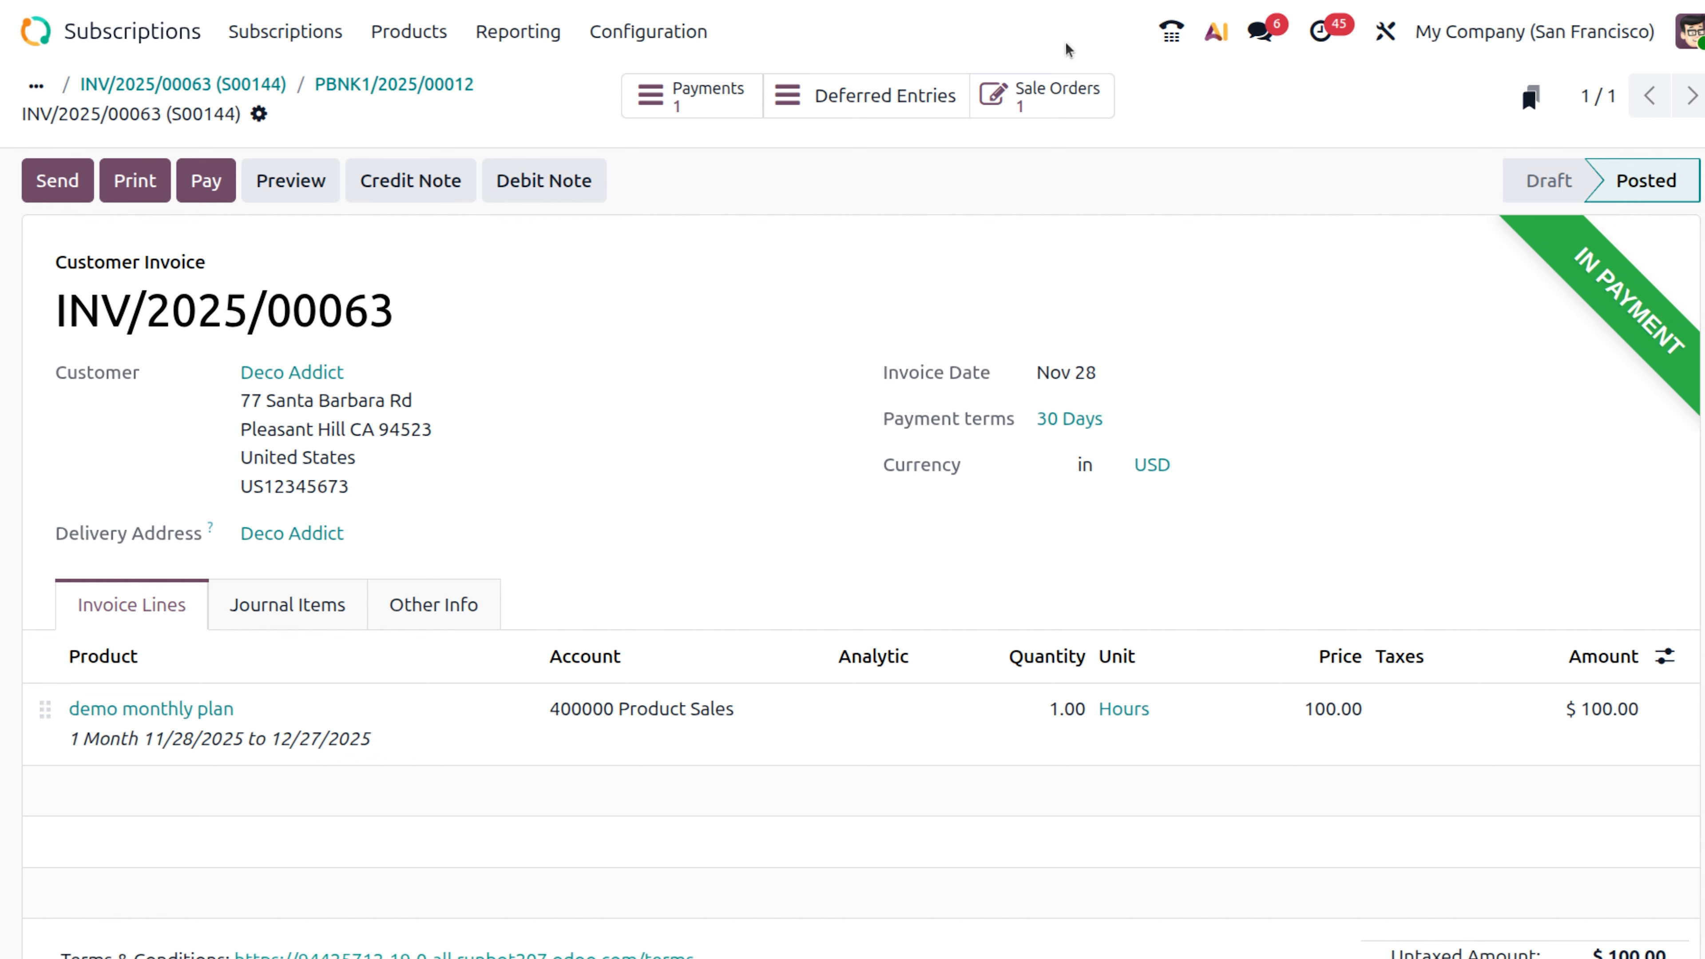
pyautogui.click(1010, 102)
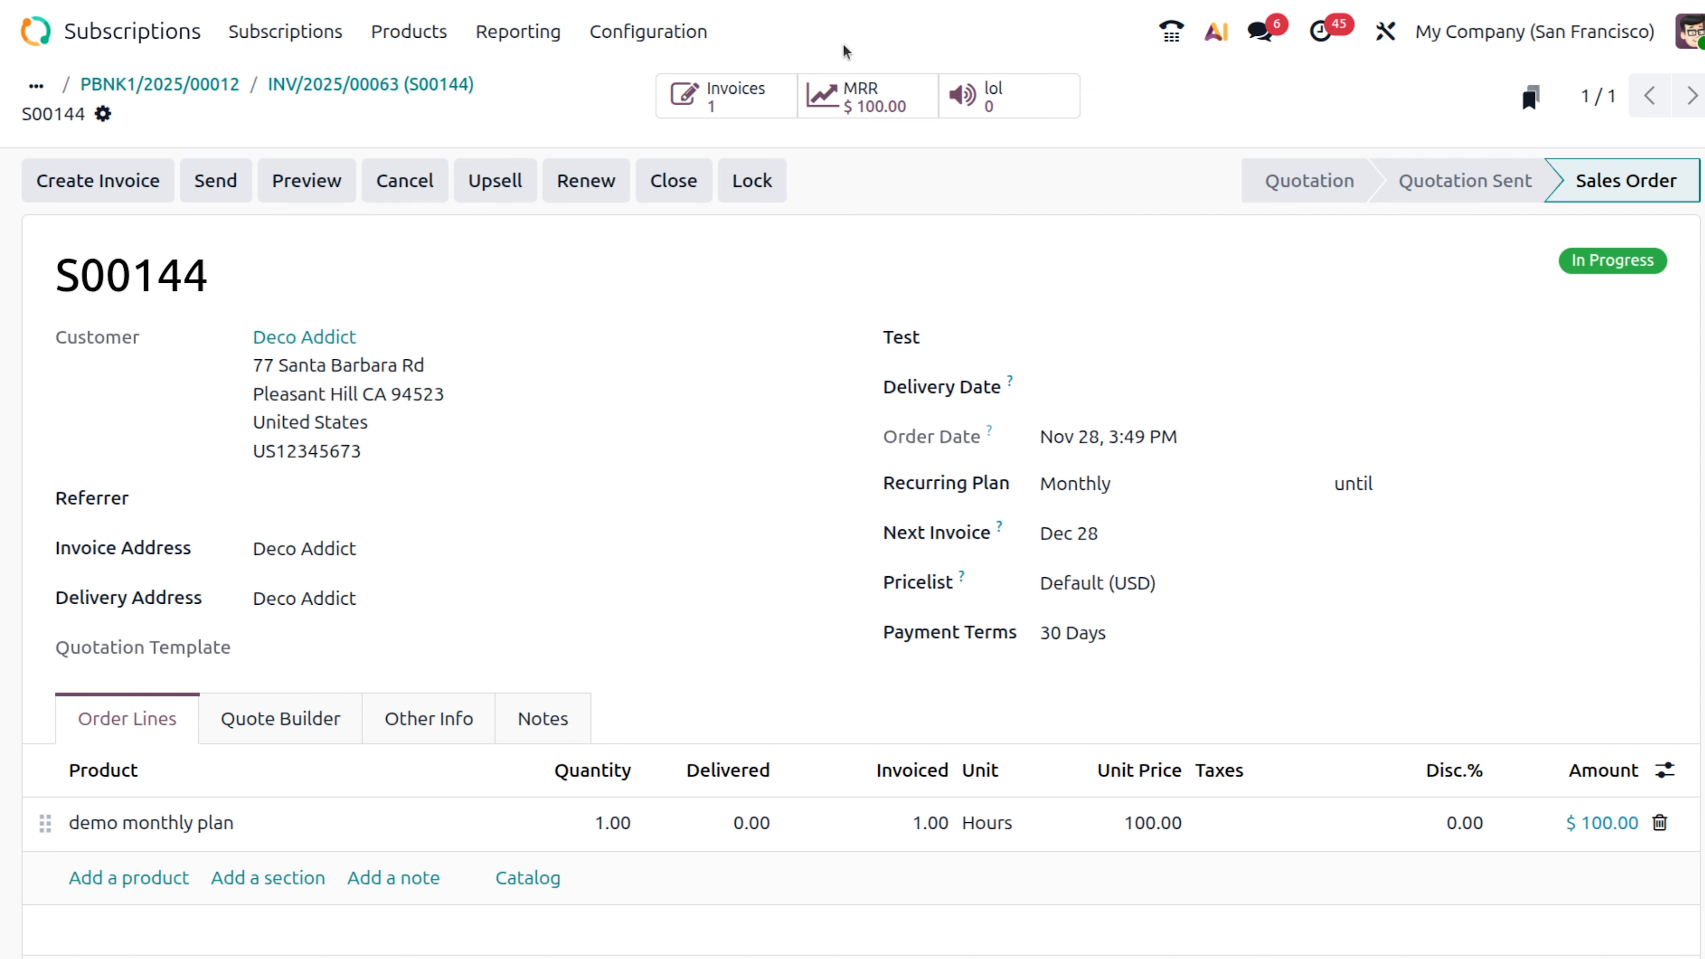
# Examine the subscription's MRR analysis, then review the order's lines and its recurring and non-recurring totals.
pyautogui.click(848, 107)
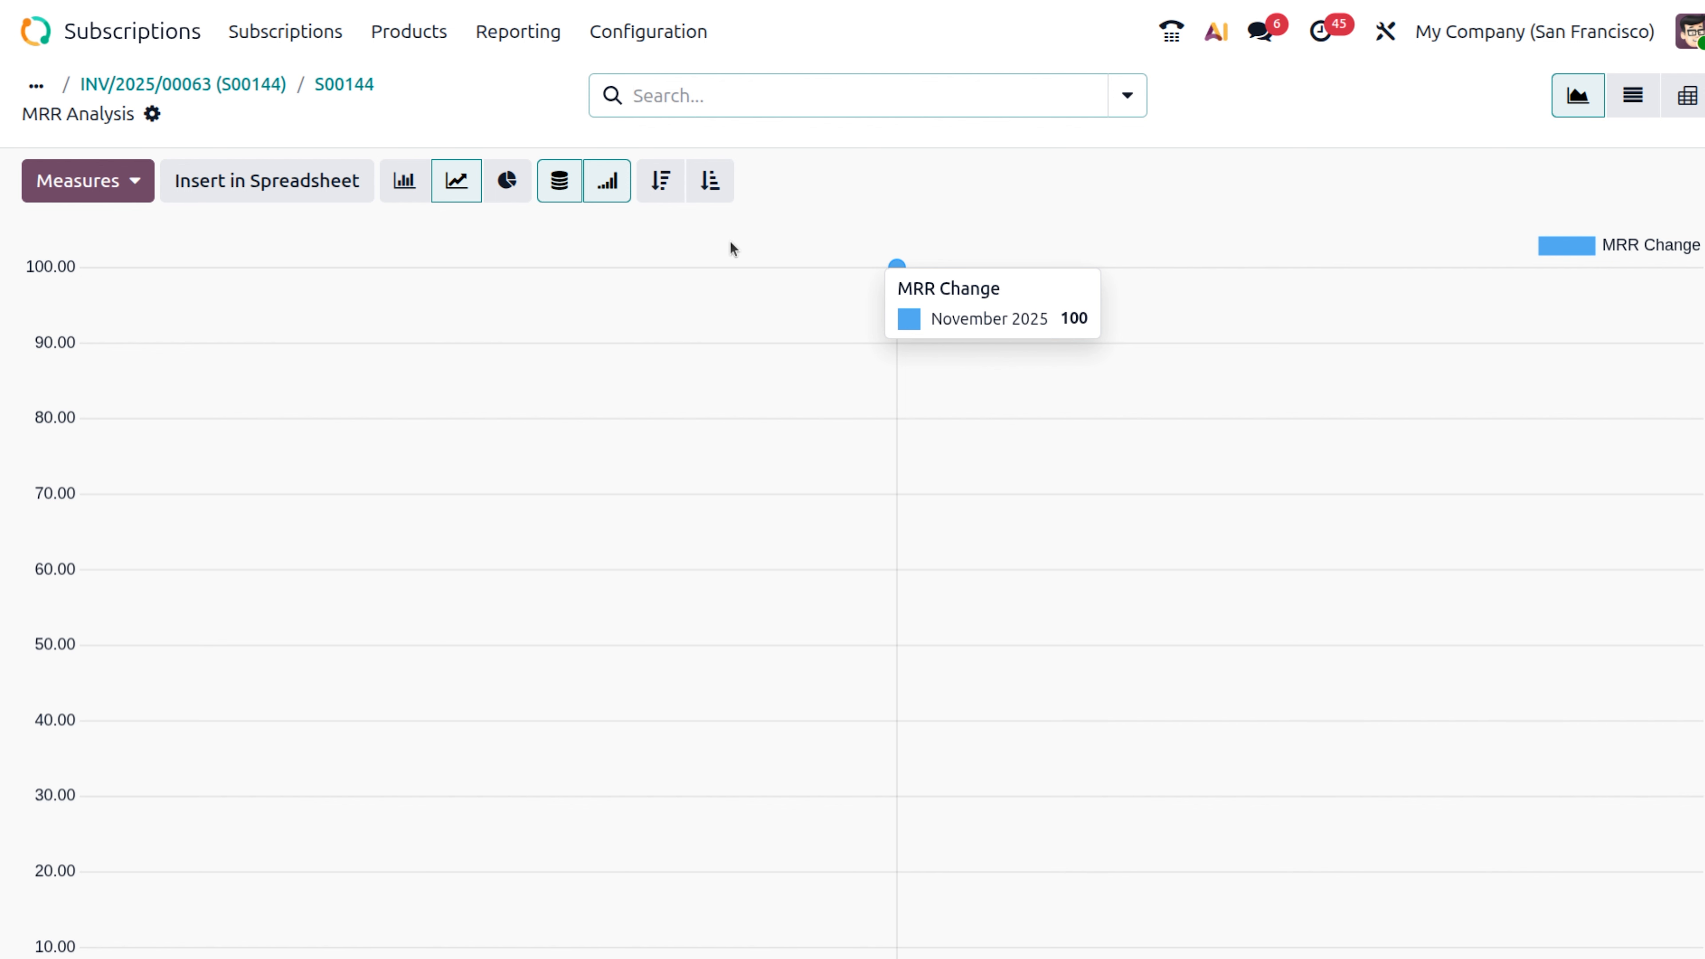
pyautogui.click(337, 89)
pyautogui.scroll(-3, 417, 576)
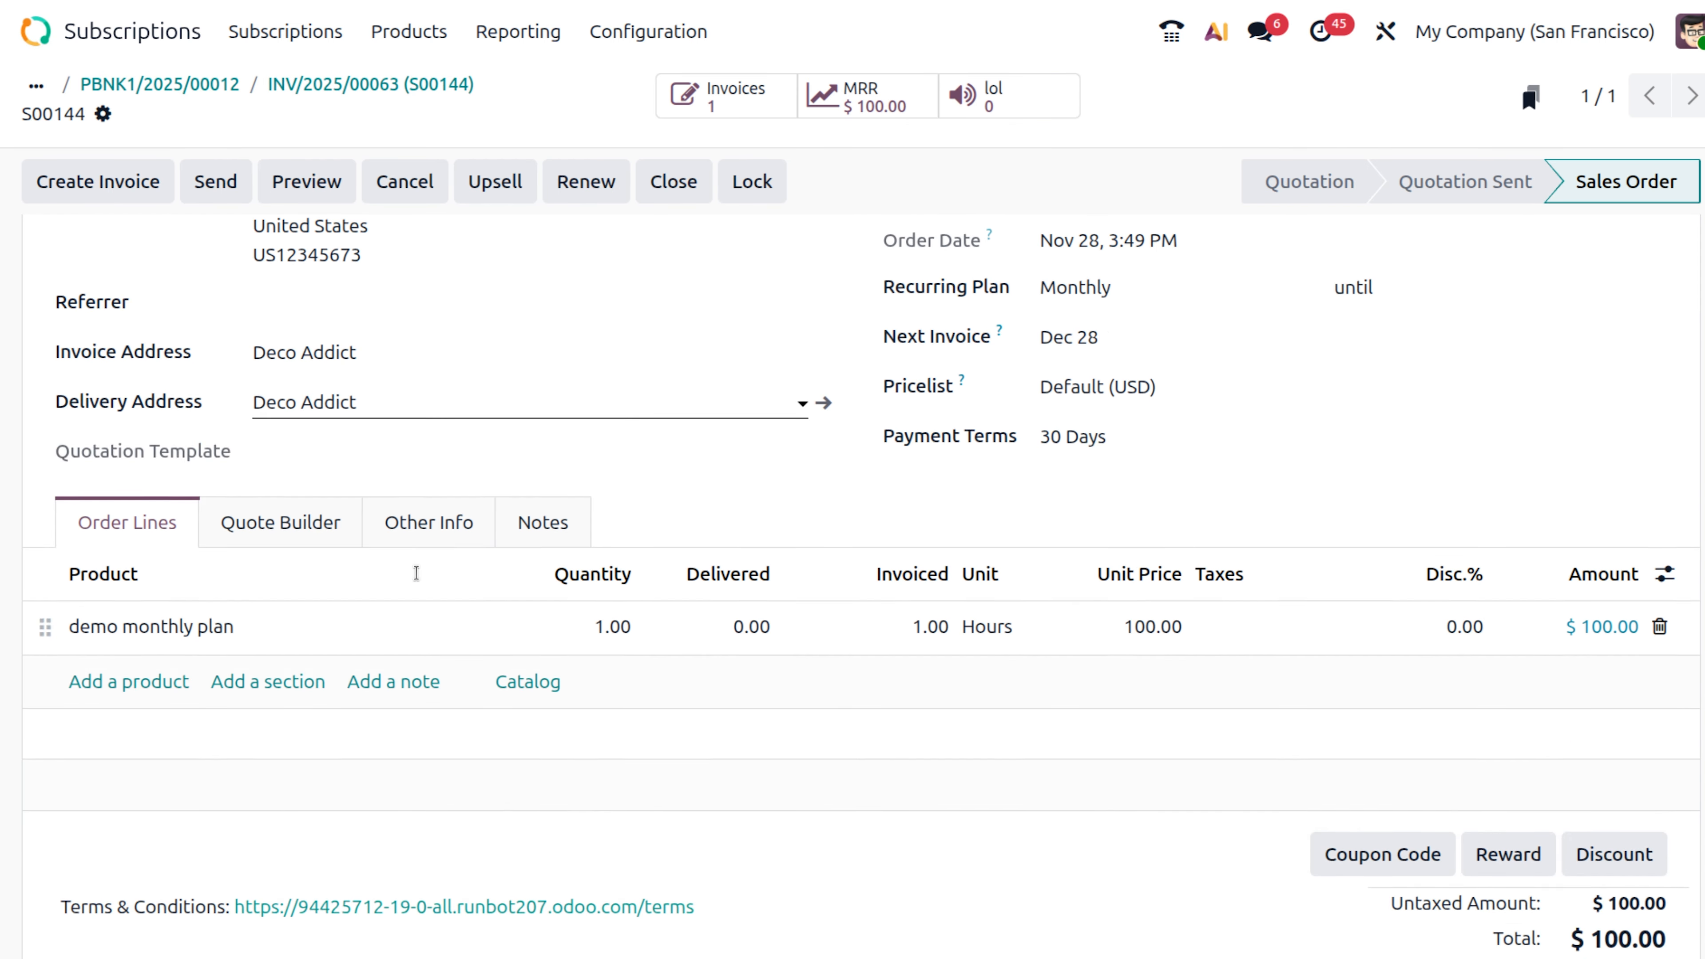
pyautogui.scroll(-2, 416, 573)
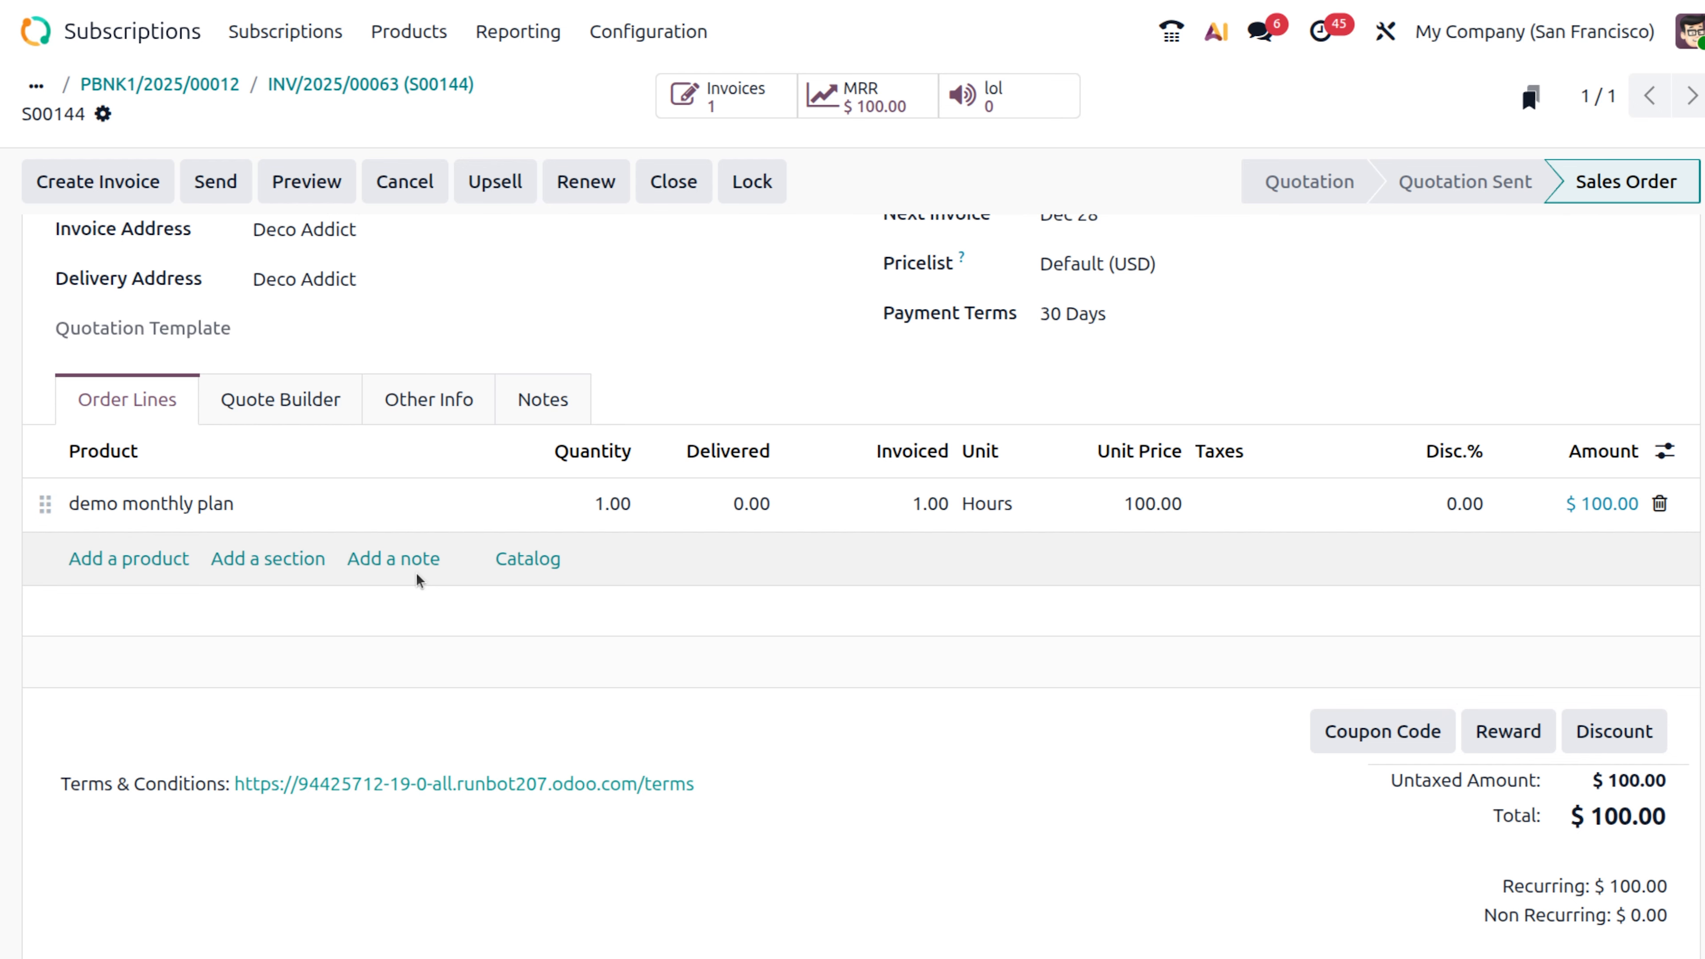
pyautogui.scroll(5, 415, 572)
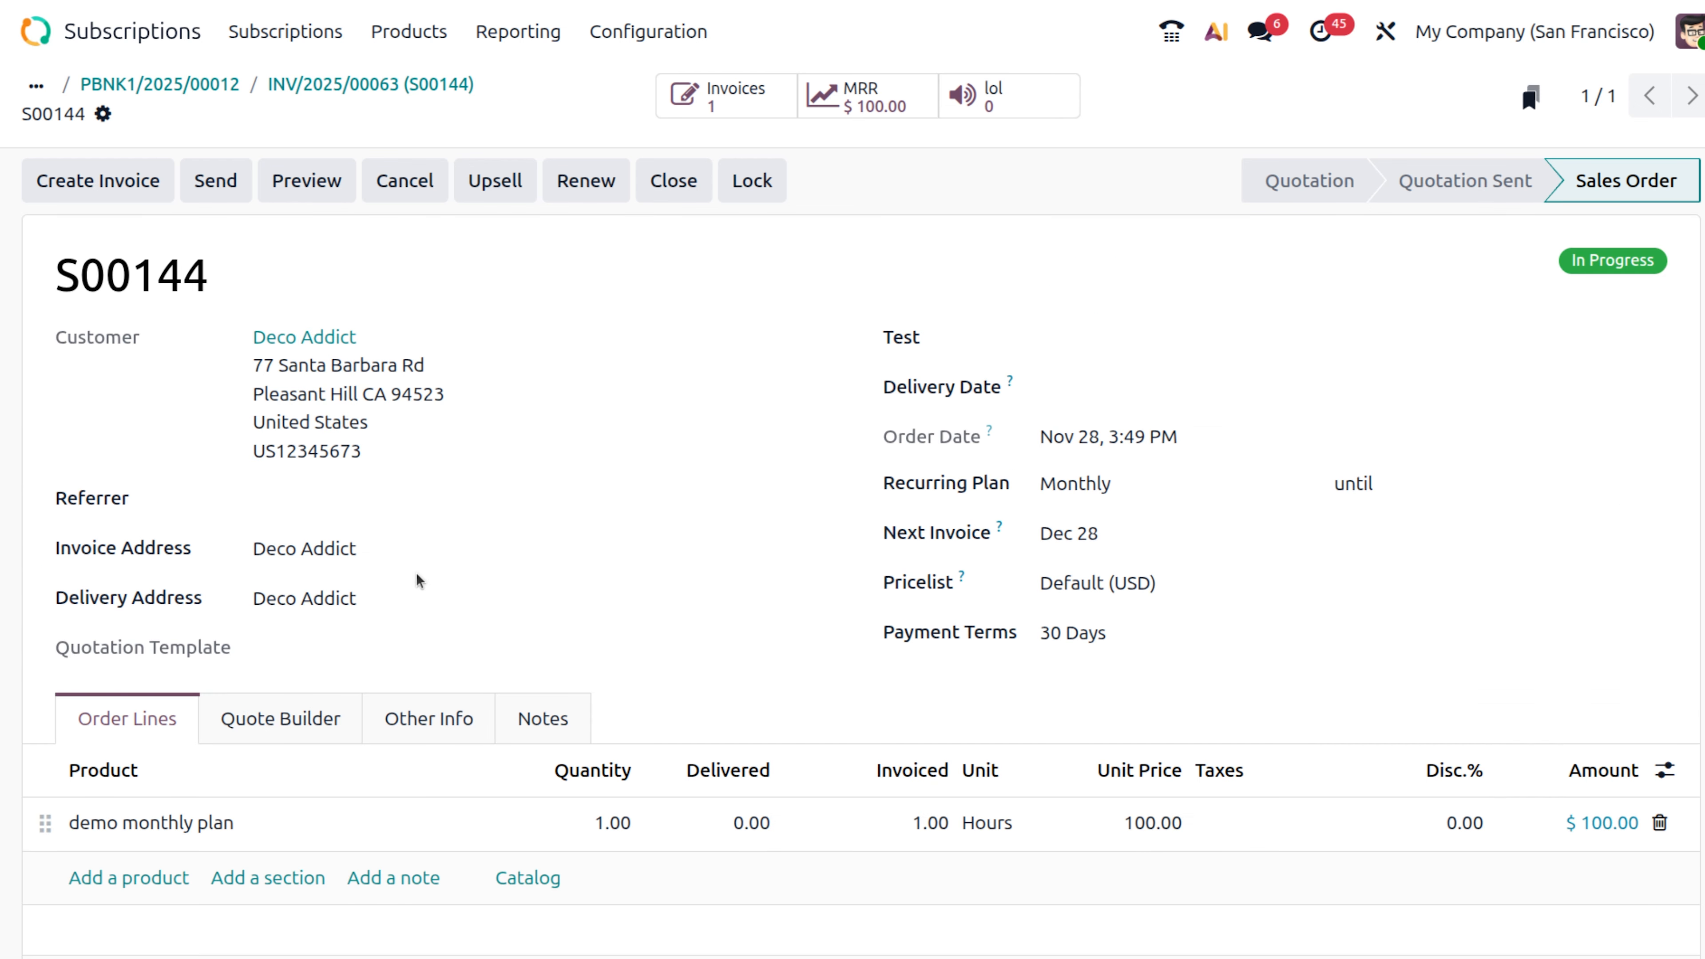